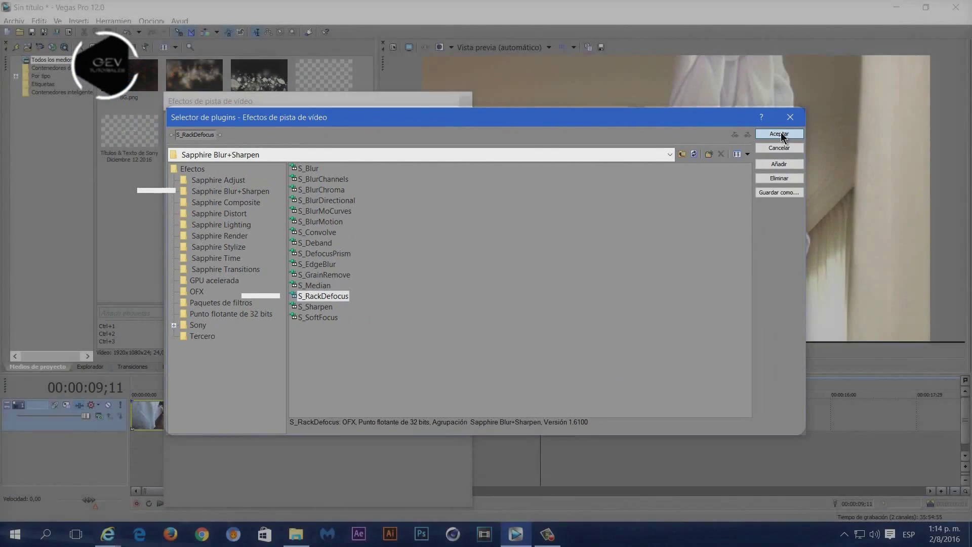
- Confirm the S_RackDefocus effect on the wedding video track and apply its DESENFOQUE GEV preset
click(894, 78)
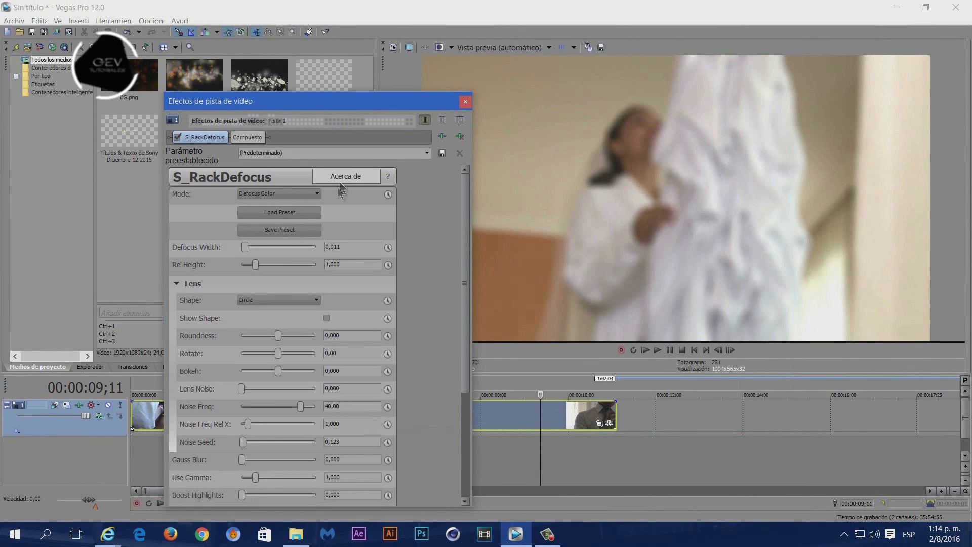
click(427, 153)
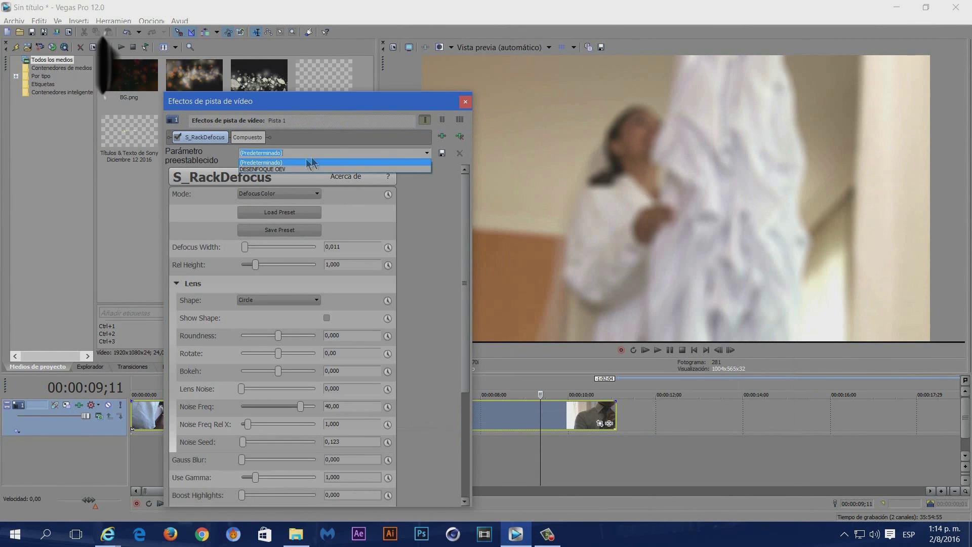
click(261, 168)
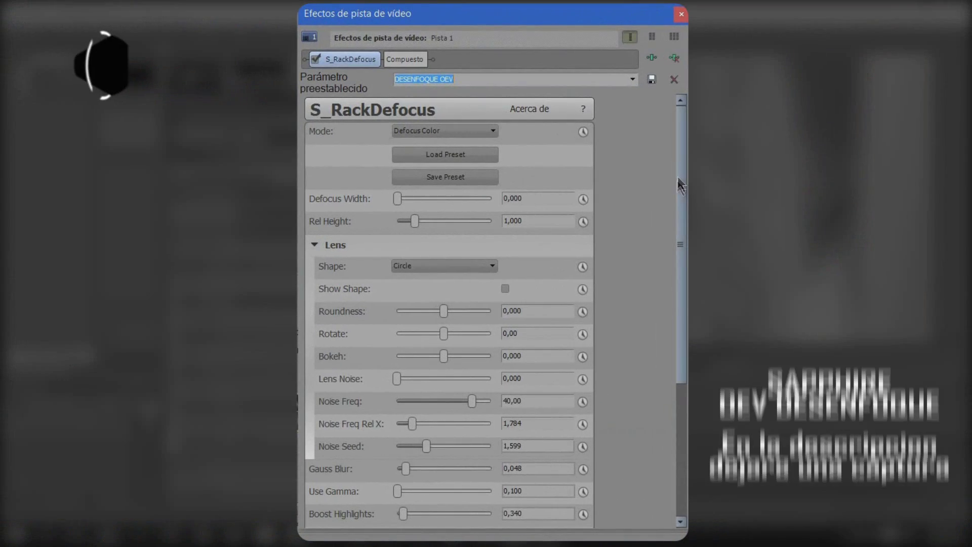
mouse_move(681, 163)
mouse_down()
mouse_move(682, 293)
mouse_move(686, 162)
mouse_up()
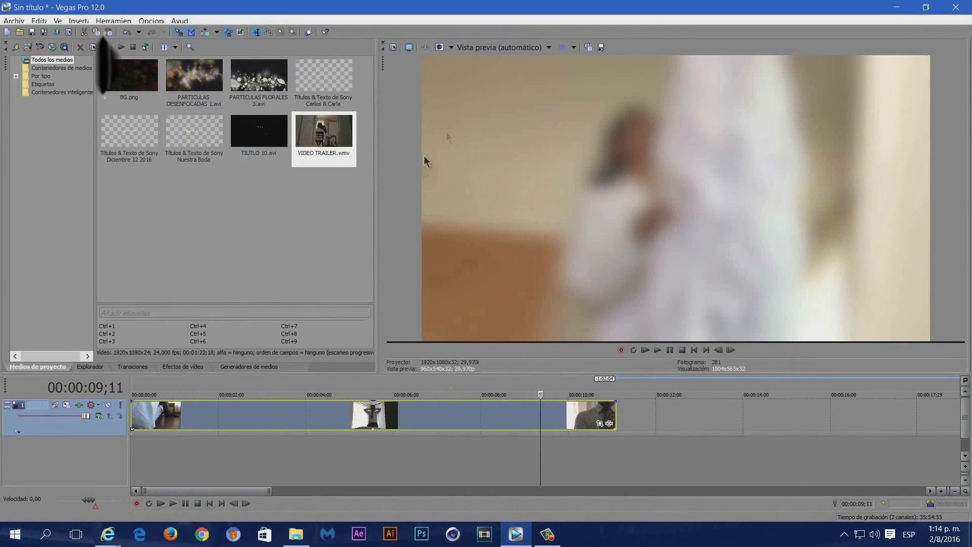
- Insert a new video track above the wedding clip and place TIUTLO 10.avi on it
click(633, 411)
right_click(633, 411)
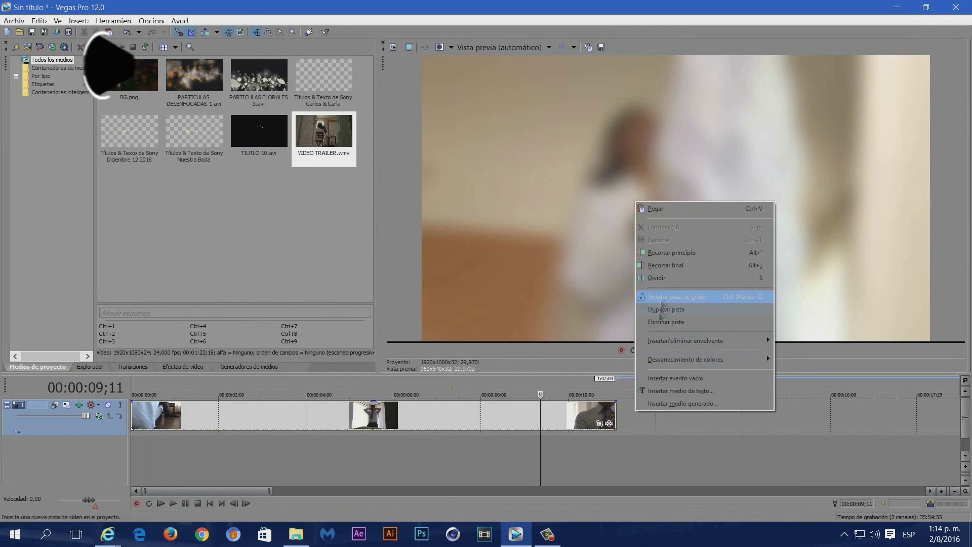
click(657, 294)
click(255, 140)
drag(167, 405, 289, 415)
- Delete the title clip's audio track and move the title clip to the start of the timeline
click(164, 441)
right_click(163, 441)
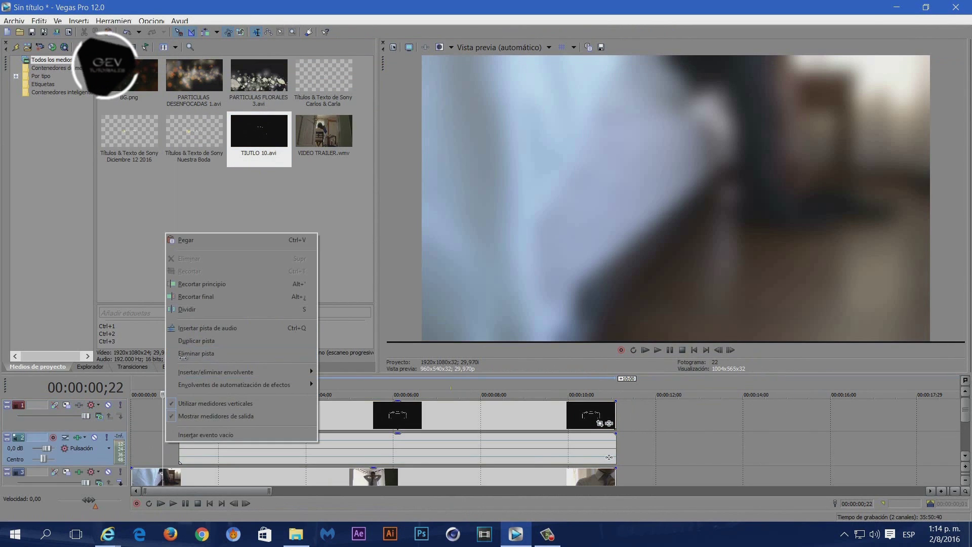
click(192, 352)
drag(256, 418, 163, 421)
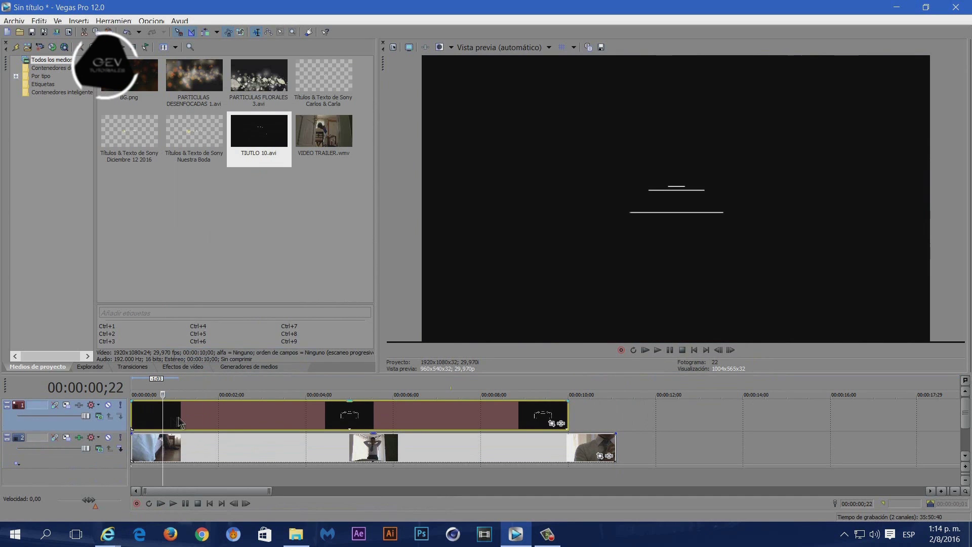
- Set the title track's compositing mode to Pantalla and play back the overlay
key(space)
click(54, 404)
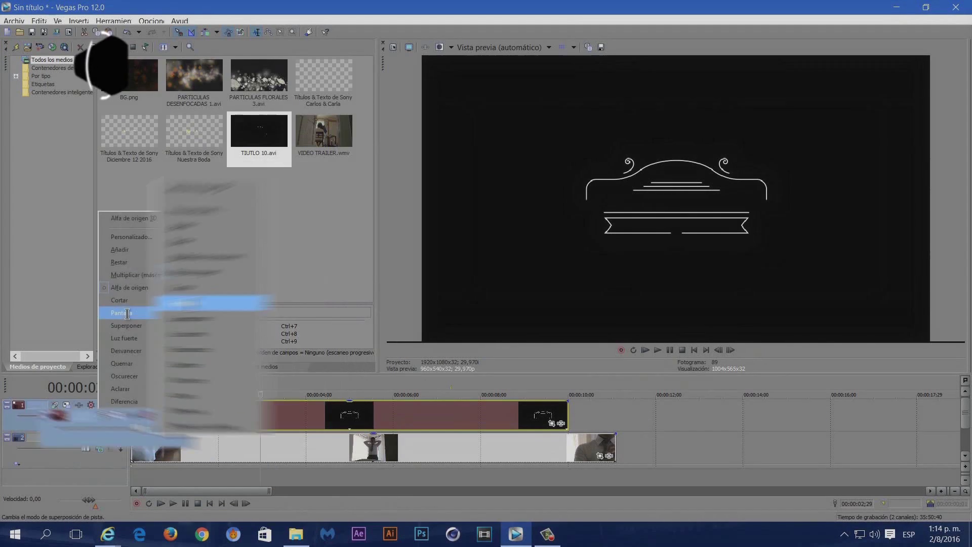
click(494, 271)
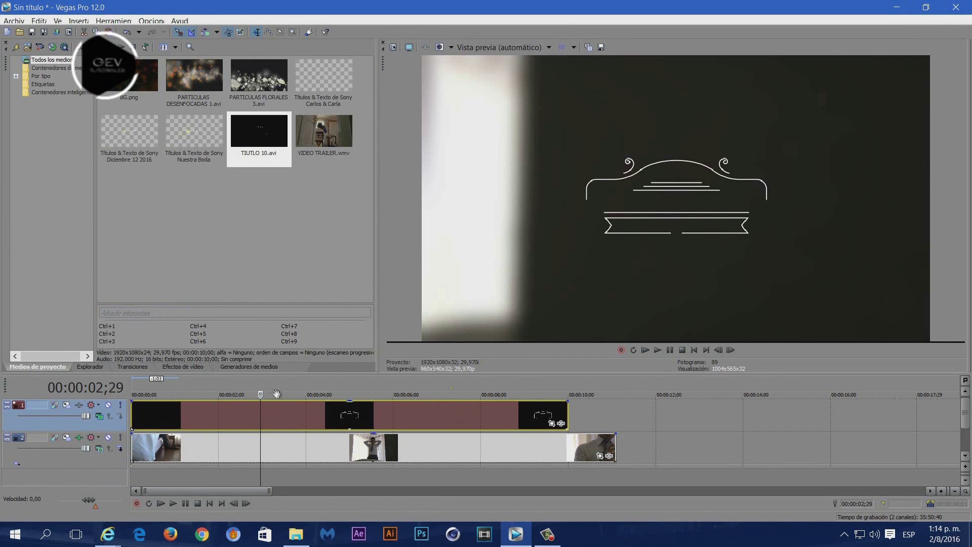
key(space)
- Insert a new top video track, place PARTICULAS FLORALES 3.avi at its start, and delete the accompanying audio track
right_click(609, 411)
click(648, 299)
click(262, 77)
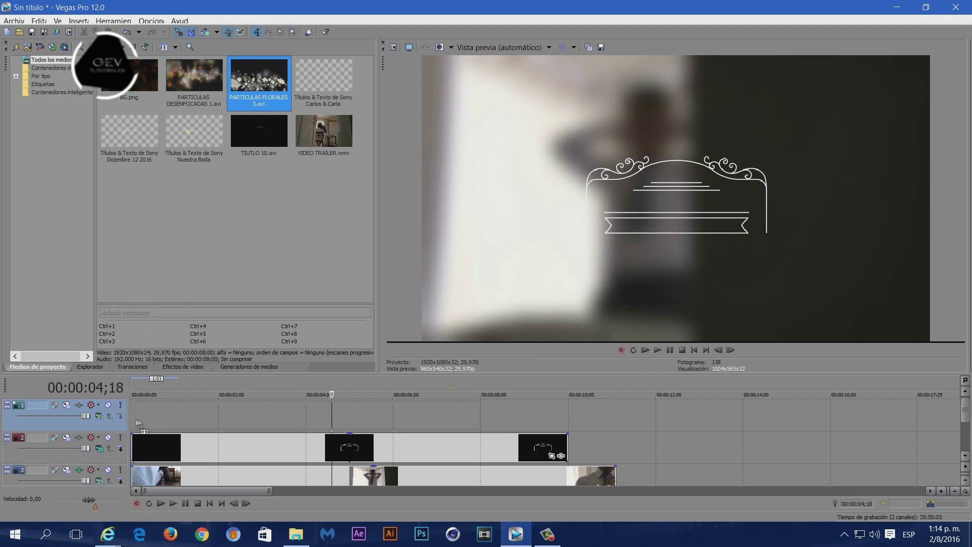
drag(138, 423, 140, 420)
right_click(512, 448)
click(539, 357)
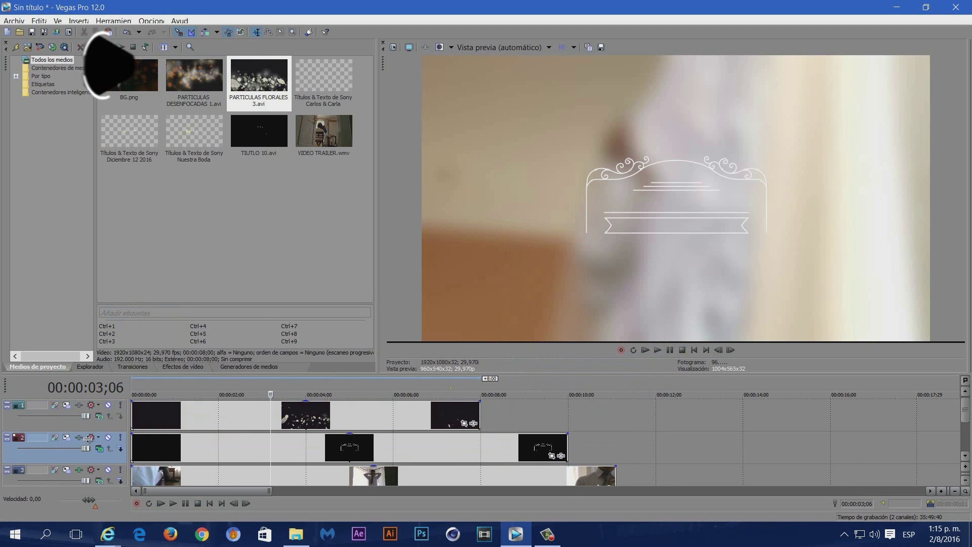
- Set the floral particles track's compositing mode to Añadir and add the Niveles Sony effect to it
click(99, 417)
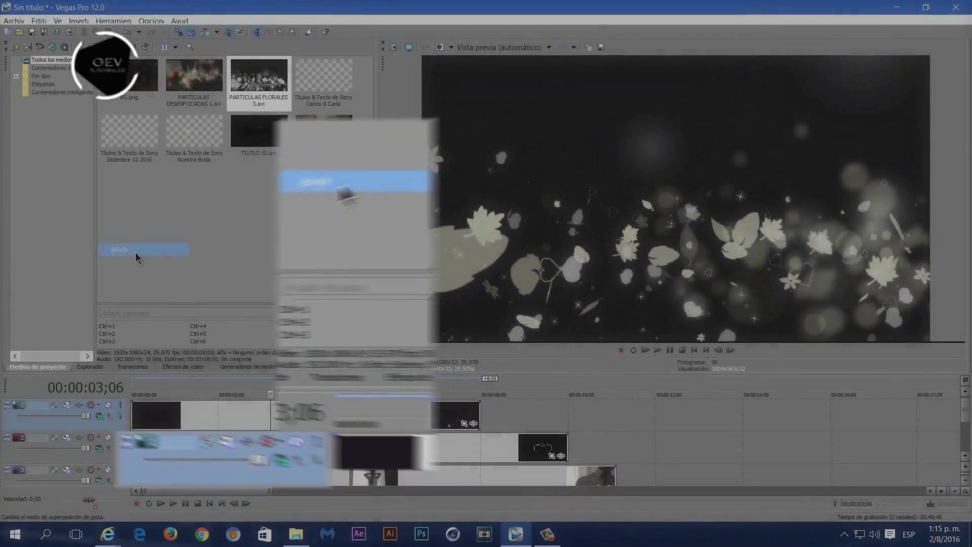
click(512, 134)
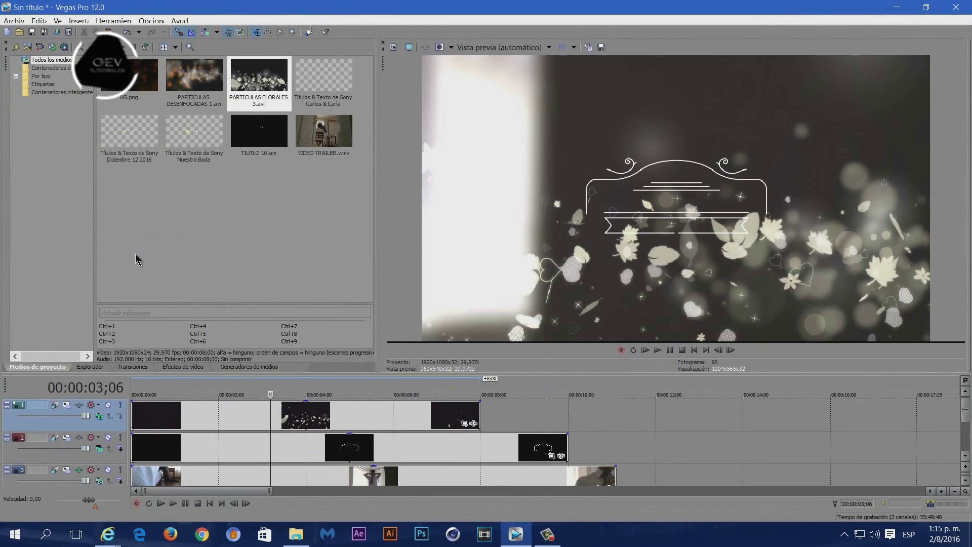
click(80, 407)
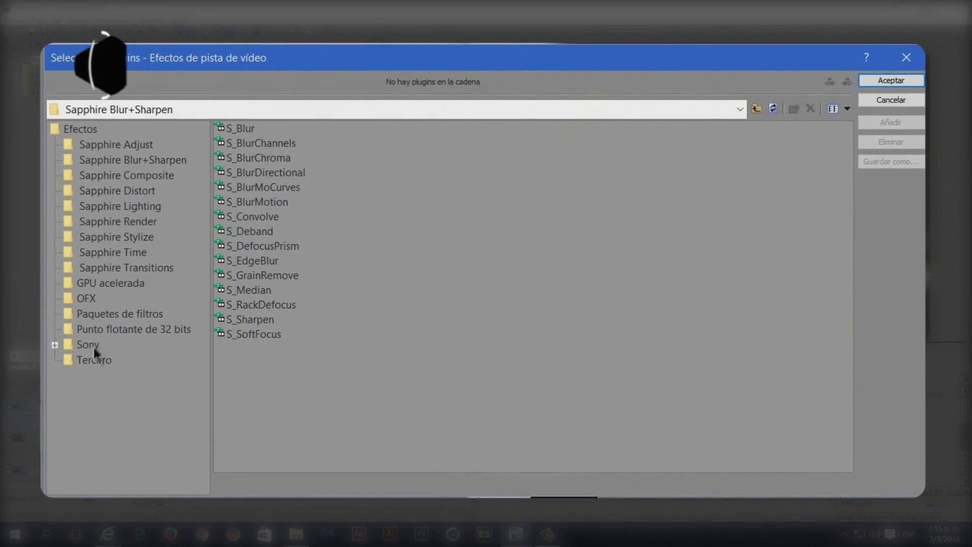
click(91, 344)
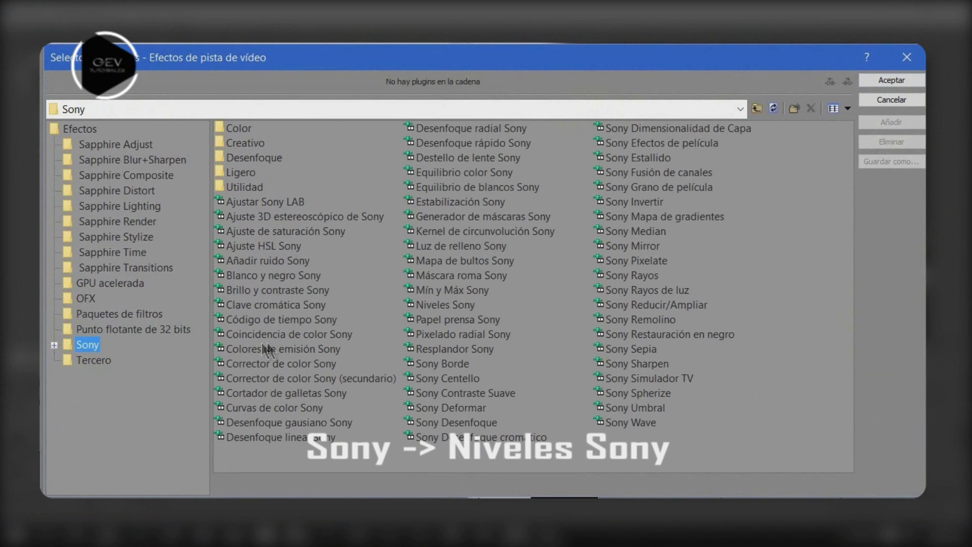
click(448, 305)
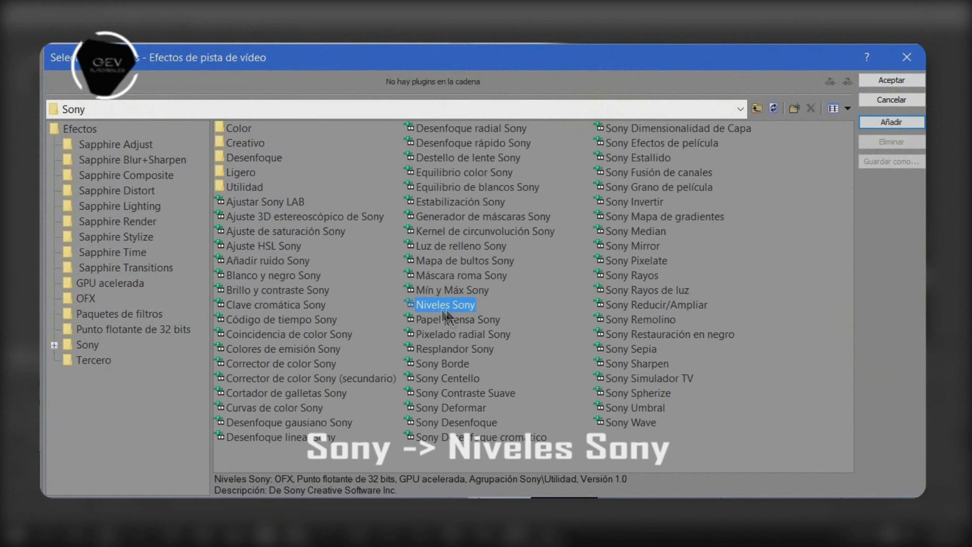
click(891, 122)
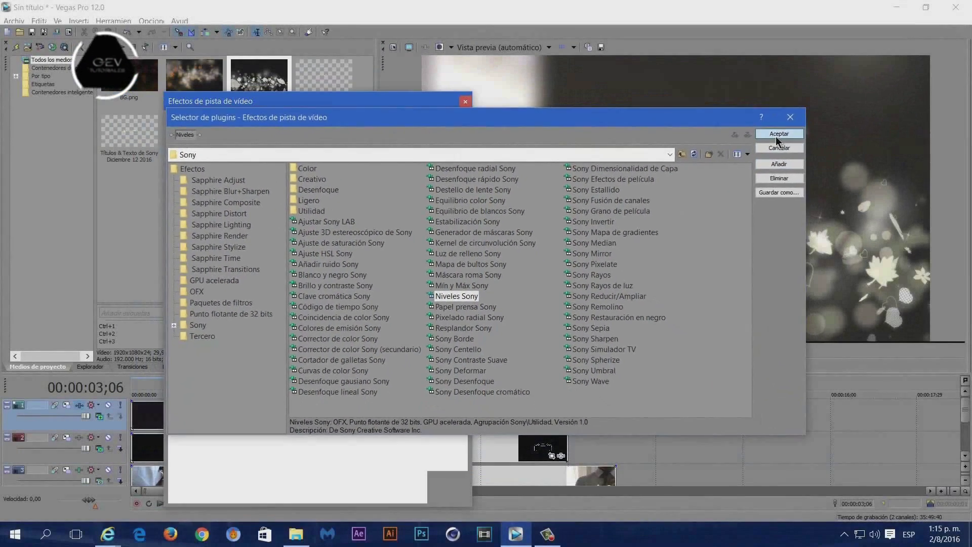
click(891, 80)
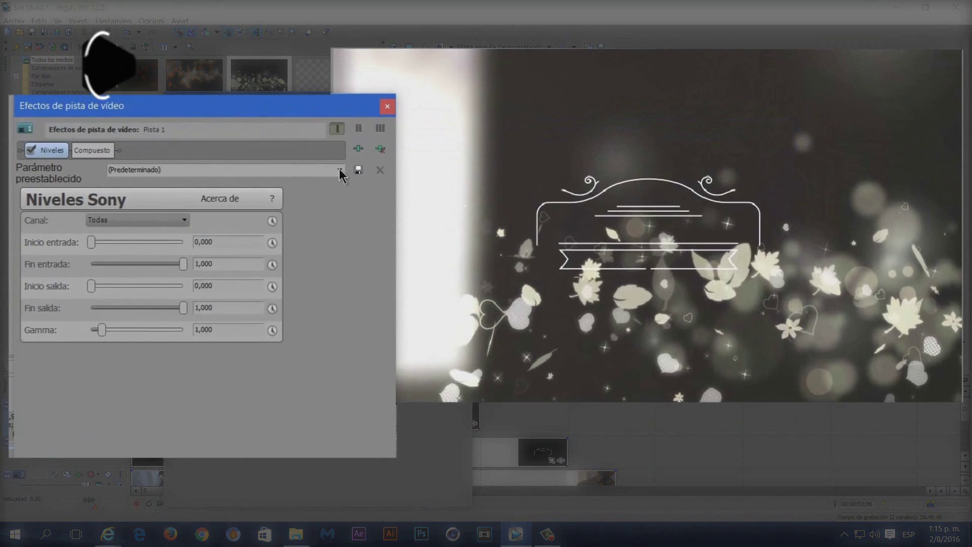
- Apply the RGB de estudio a RGB de PC preset to the floral particles track's levels effect and close its settings
click(427, 152)
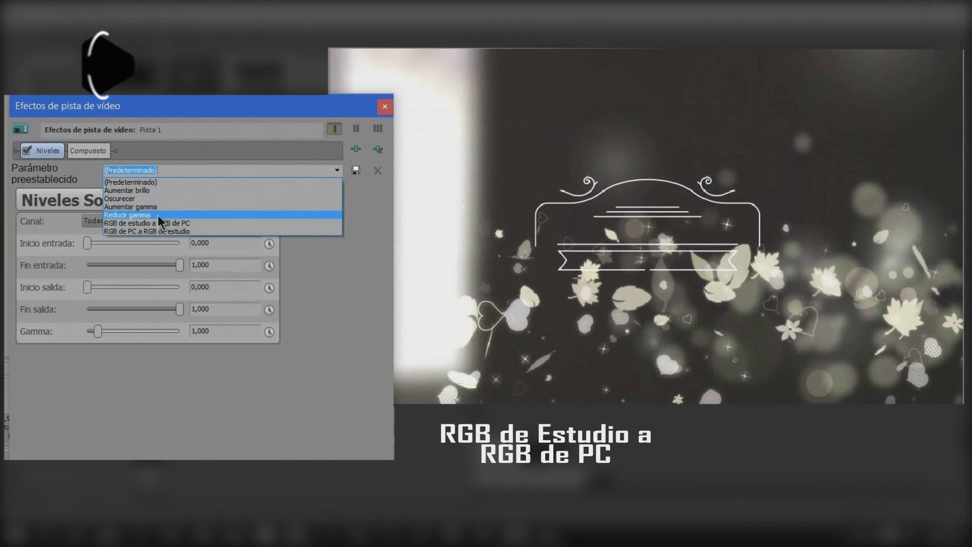
click(158, 223)
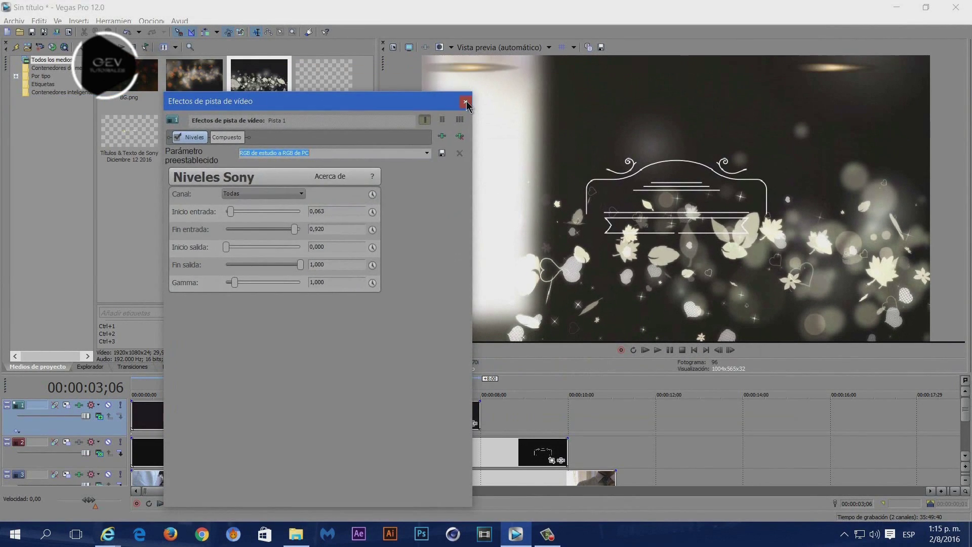
click(465, 102)
- Insert a new top video track and place PARTICULAS DESENFOCADAS 1.avi on it, aligned with the title clip's end
right_click(497, 416)
click(557, 302)
drag(180, 83, 489, 415)
mouse_move(493, 379)
mouse_down()
mouse_move(499, 289)
mouse_move(496, 371)
mouse_up()
click(413, 381)
- Set the blurred particles track's compositing mode to Añadir and add the Niveles Sony effect to it
click(100, 407)
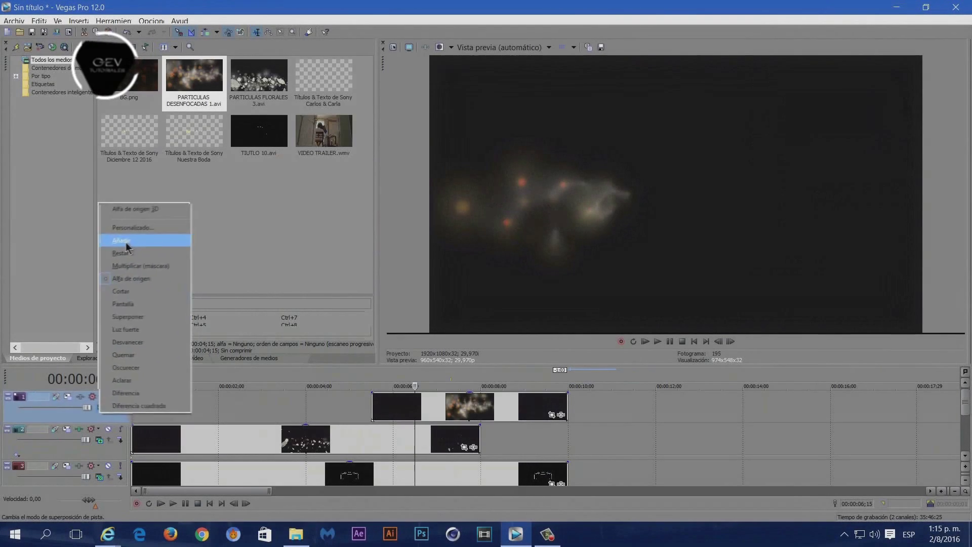
click(122, 244)
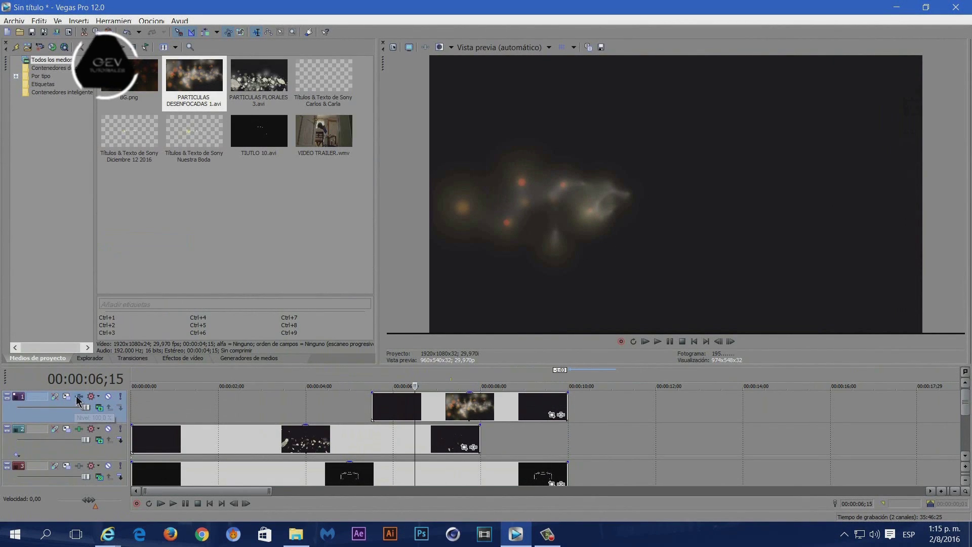
click(77, 396)
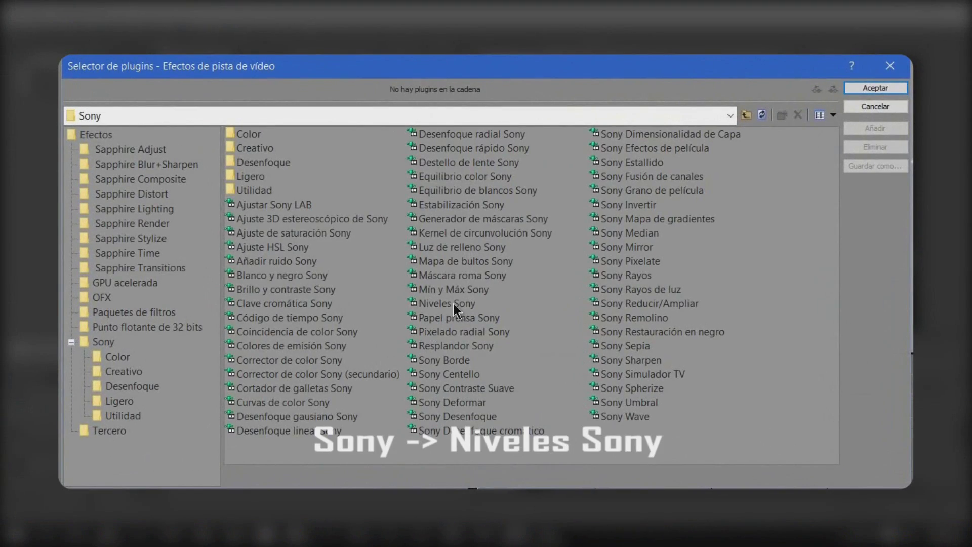
click(452, 302)
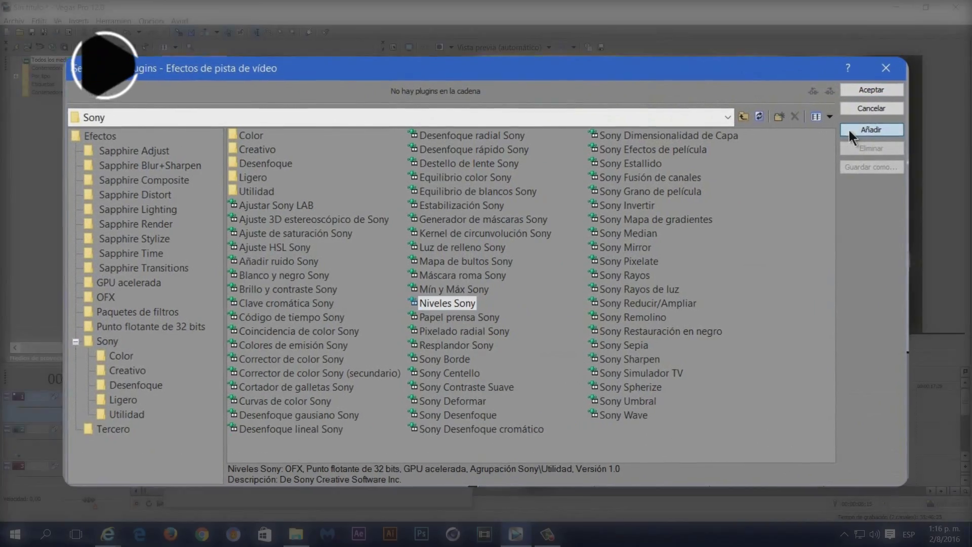
click(849, 130)
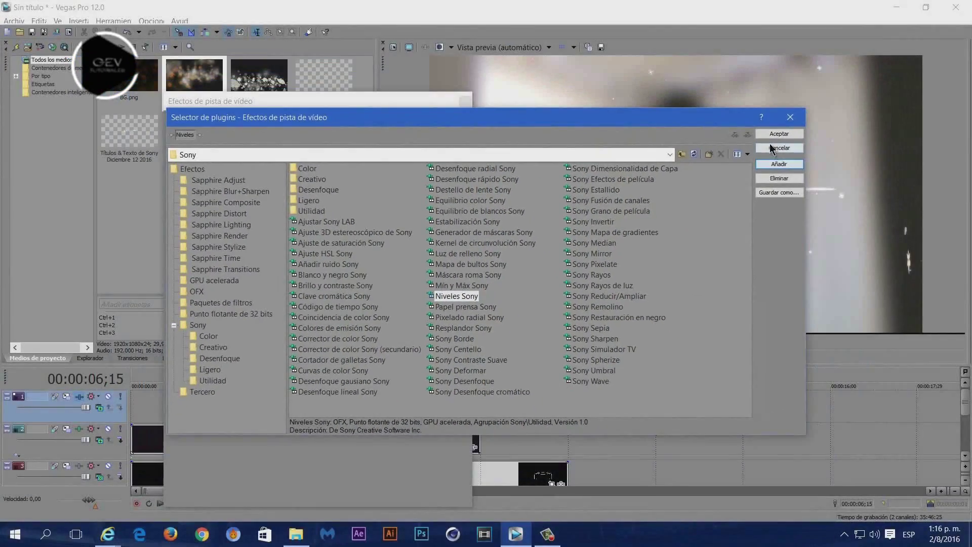
click(870, 89)
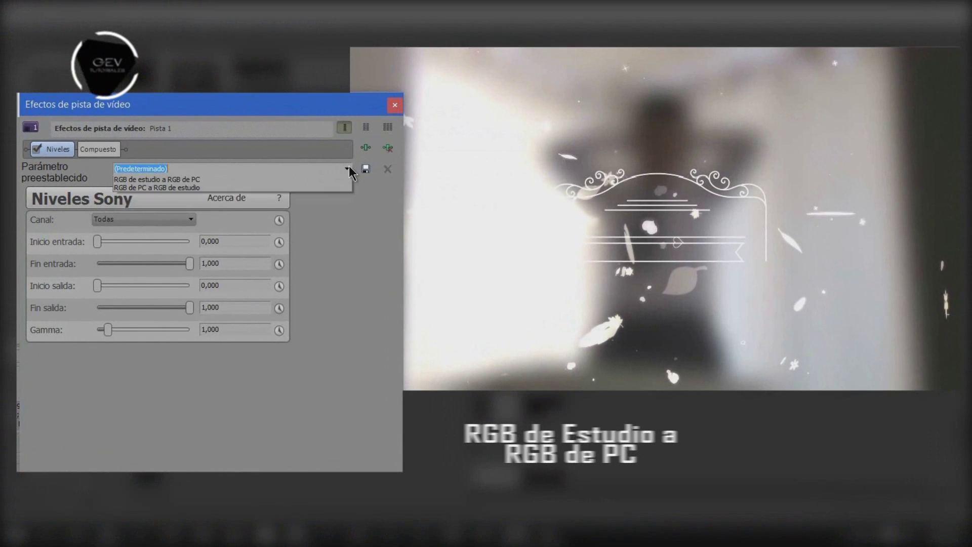
- Apply the RGB de estudio a RGB de PC preset to the blurred particles track's levels and view the frame at 00:00:06;25
click(369, 164)
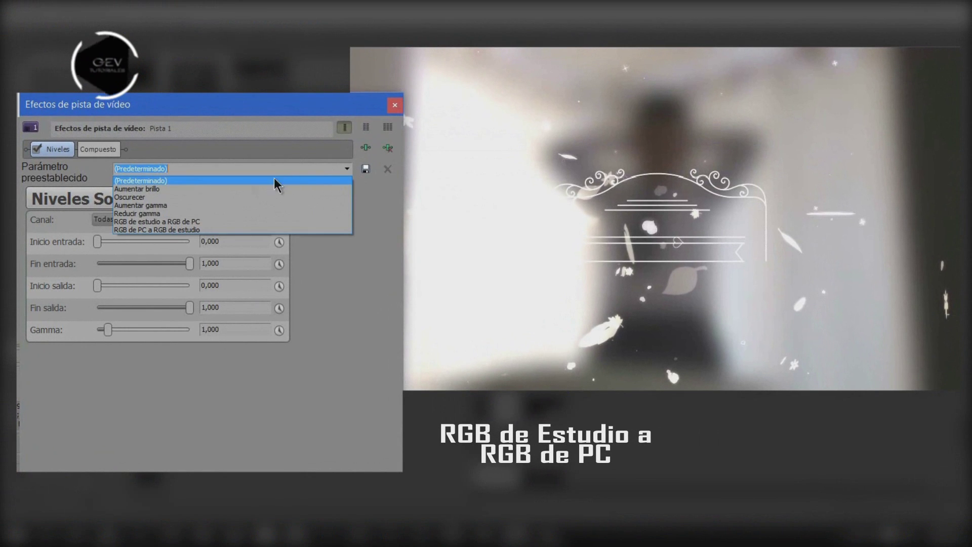
click(152, 222)
click(395, 105)
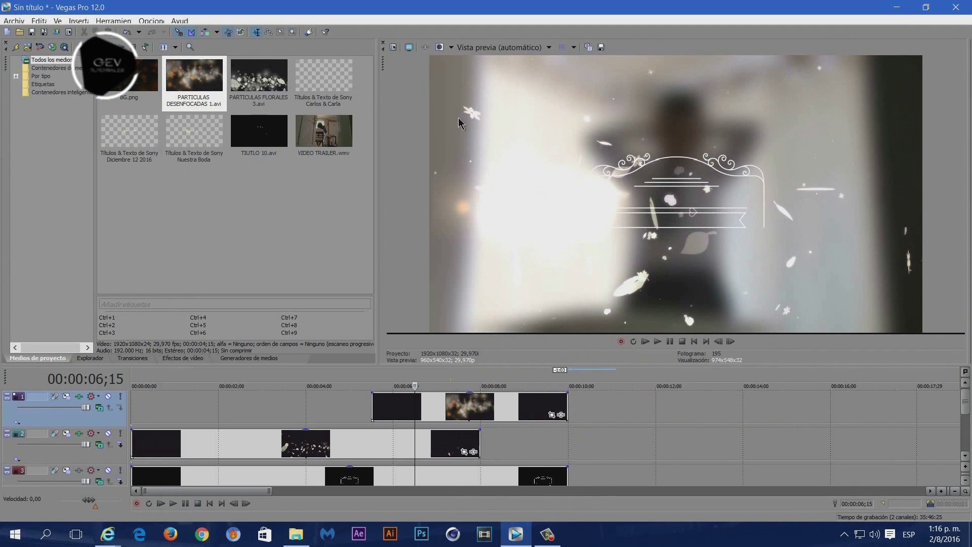
click(430, 380)
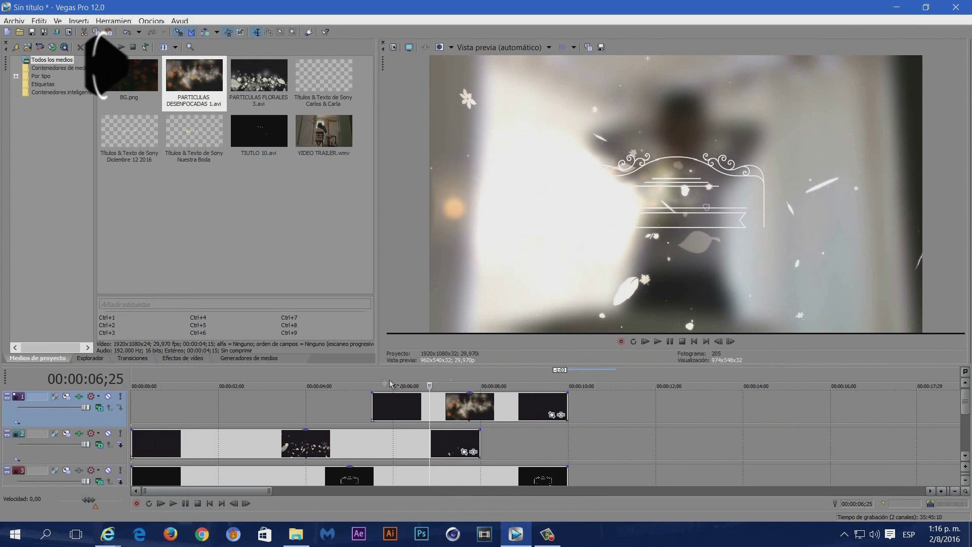
- Insert a new top video track, place BG.png at its start, and extend it to the title clip's end
right_click(321, 395)
click(350, 213)
drag(129, 81, 133, 419)
drag(349, 407, 534, 411)
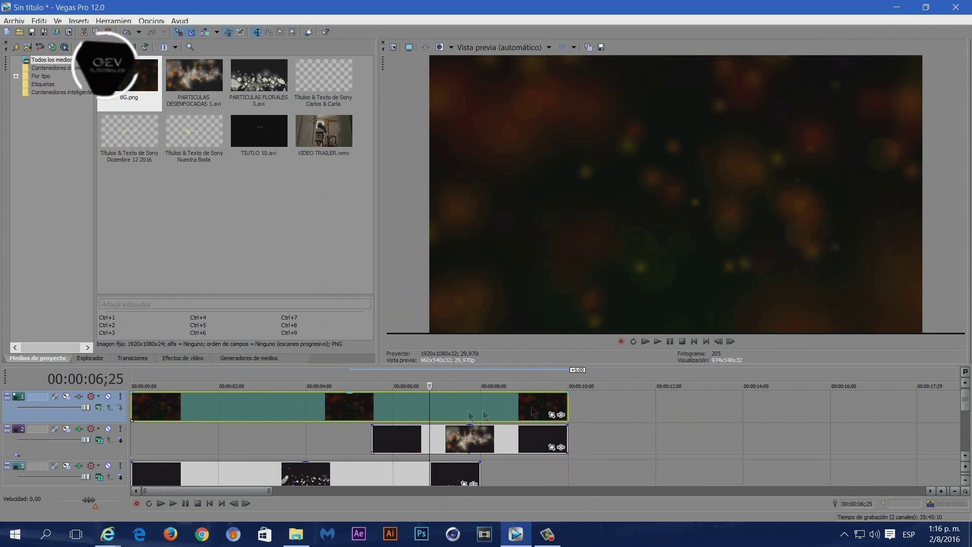
- Set the BG.png track's compositing mode to Añadir and add the Niveles Sony effect to it
right_click(103, 417)
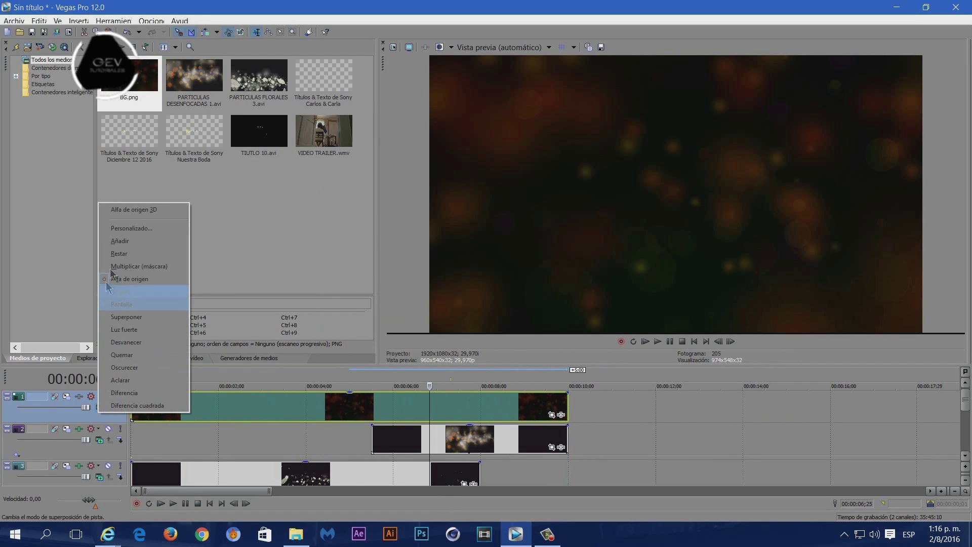
click(120, 241)
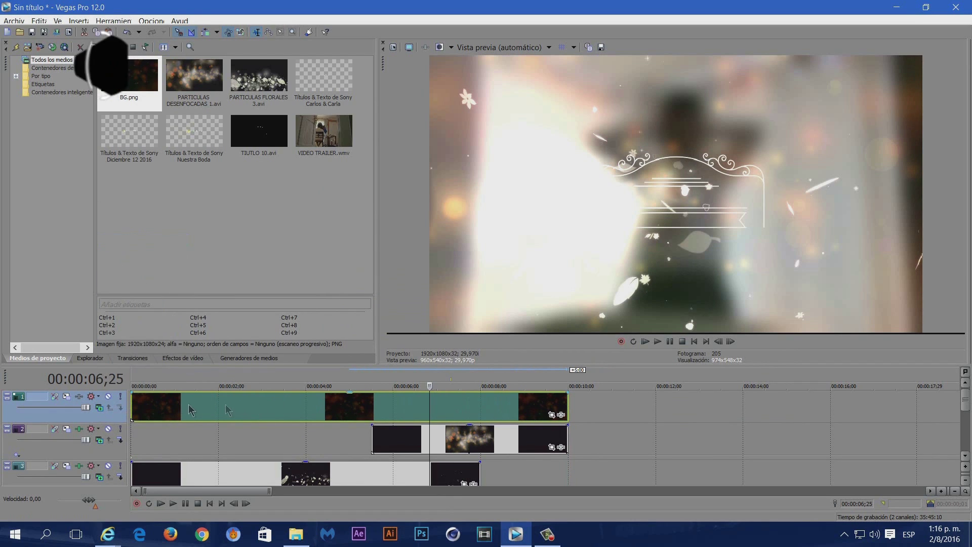
click(80, 398)
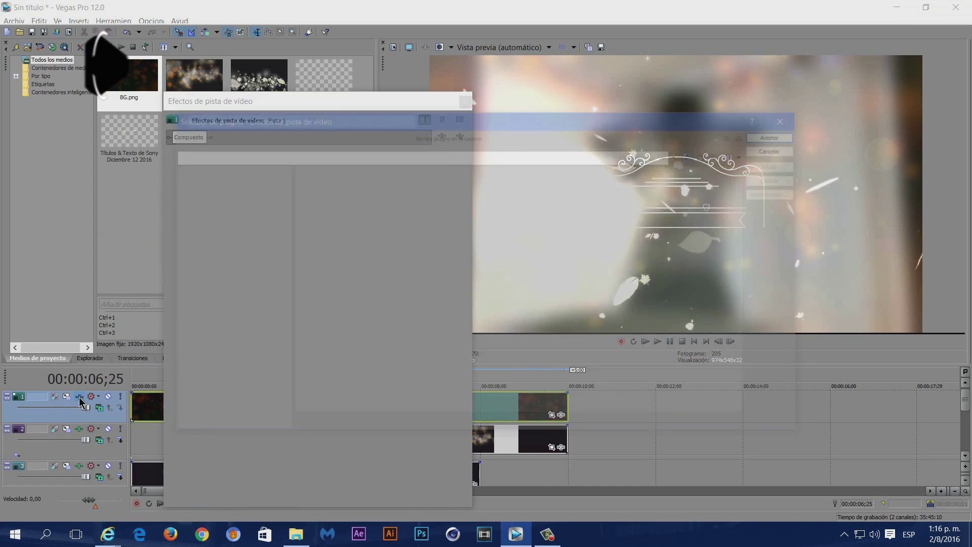
click(466, 297)
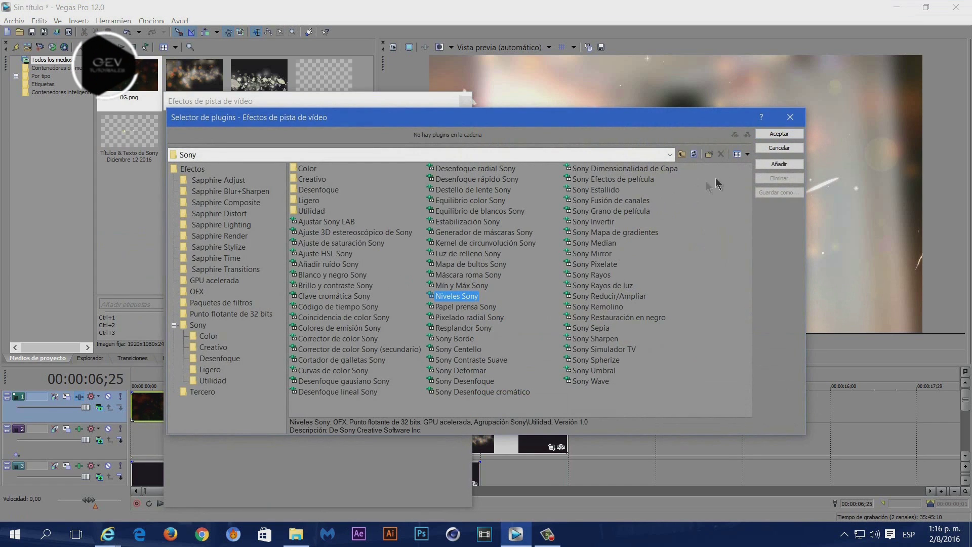
click(771, 164)
click(774, 133)
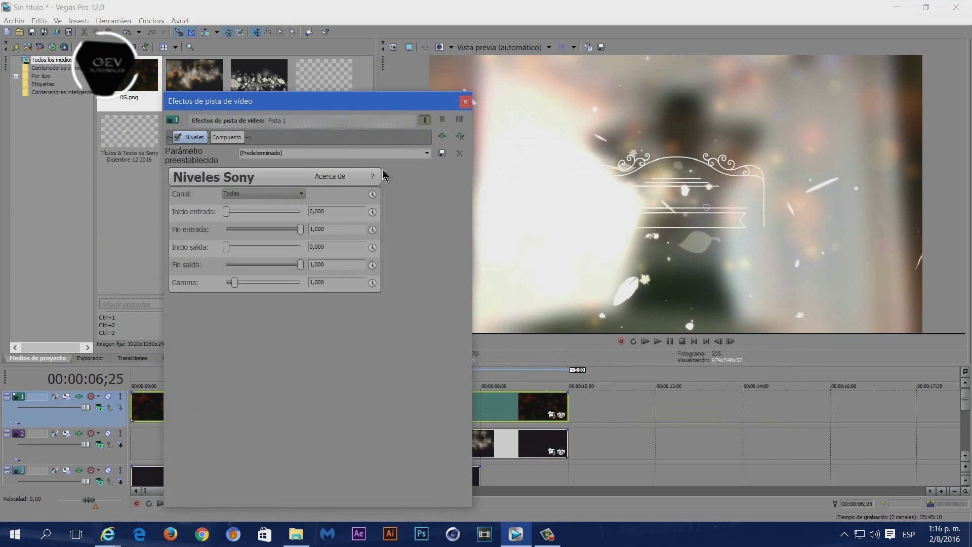
- Apply the RGB de estudio a RGB de PC preset to the BG.png track's levels
click(431, 154)
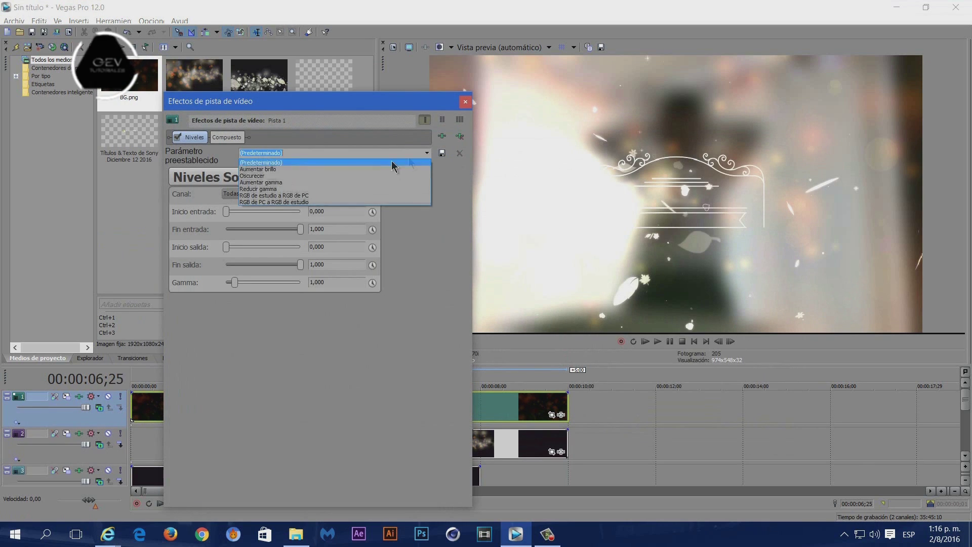
click(266, 195)
click(465, 101)
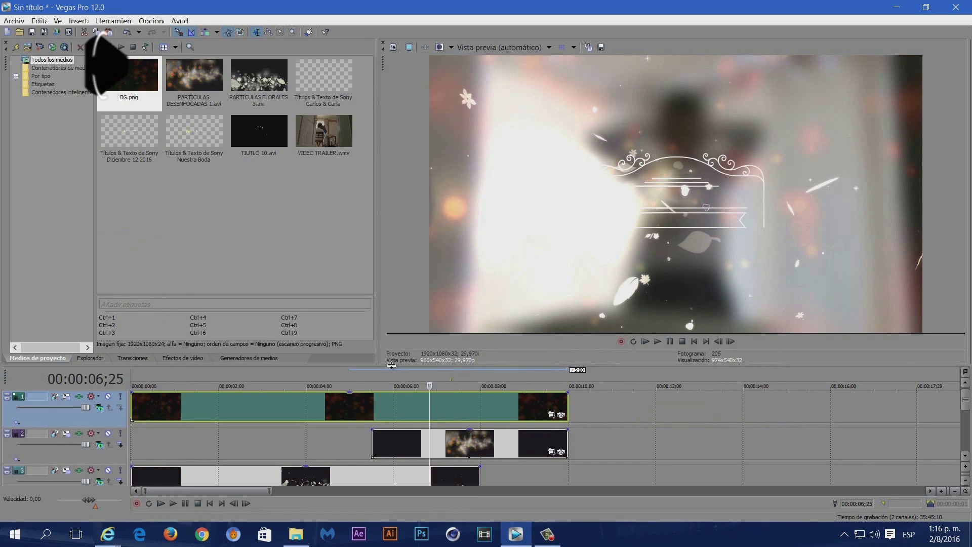
- Reduce the track heights, insert a new video track above the wedding footage, and place the couple's names title on it
drag(391, 364, 392, 313)
mouse_move(67, 398)
mouse_down()
mouse_move(67, 375)
mouse_move(67, 386)
mouse_up()
right_click(607, 401)
click(632, 281)
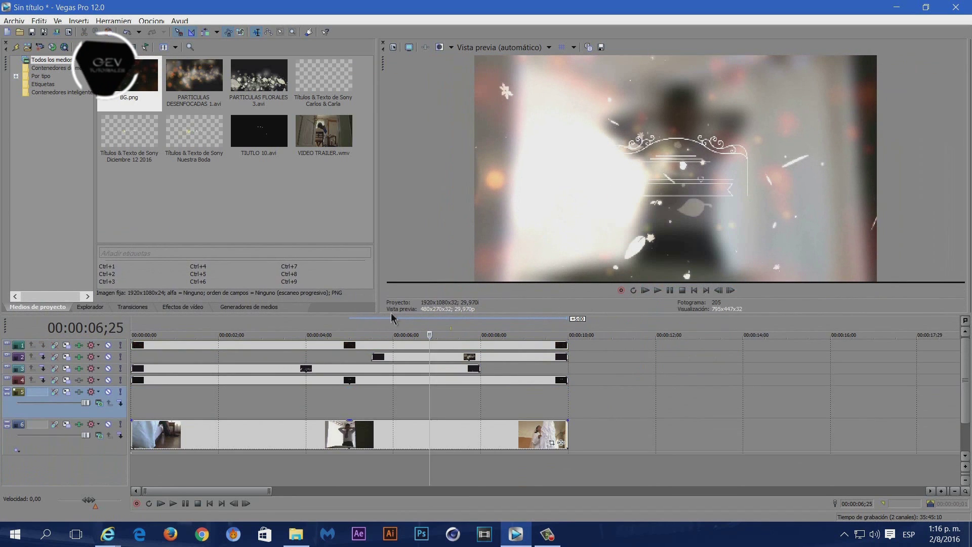
drag(324, 81, 350, 403)
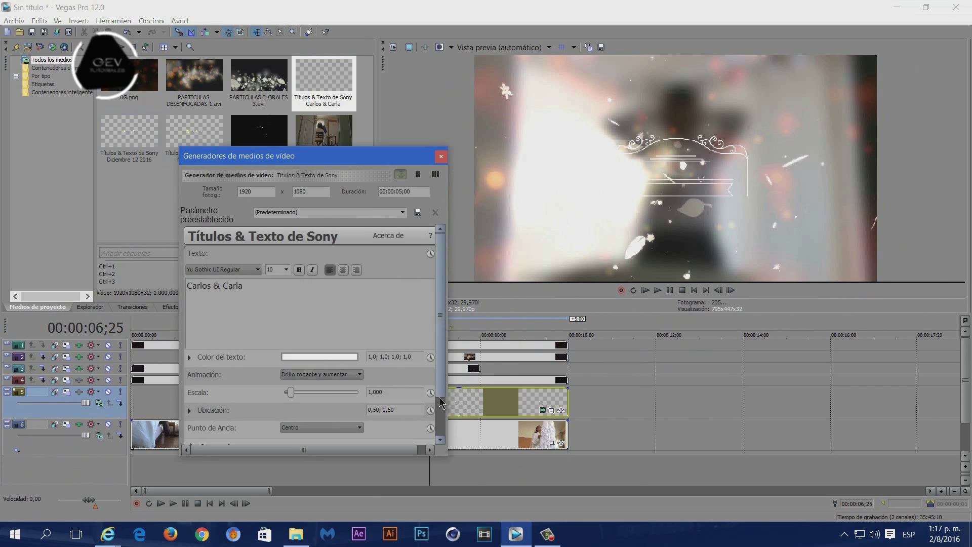
click(442, 157)
- Extend the couple's names title back to start at 00:00:02;08 with a short fade-in, and preview it
click(453, 334)
drag(485, 314, 400, 357)
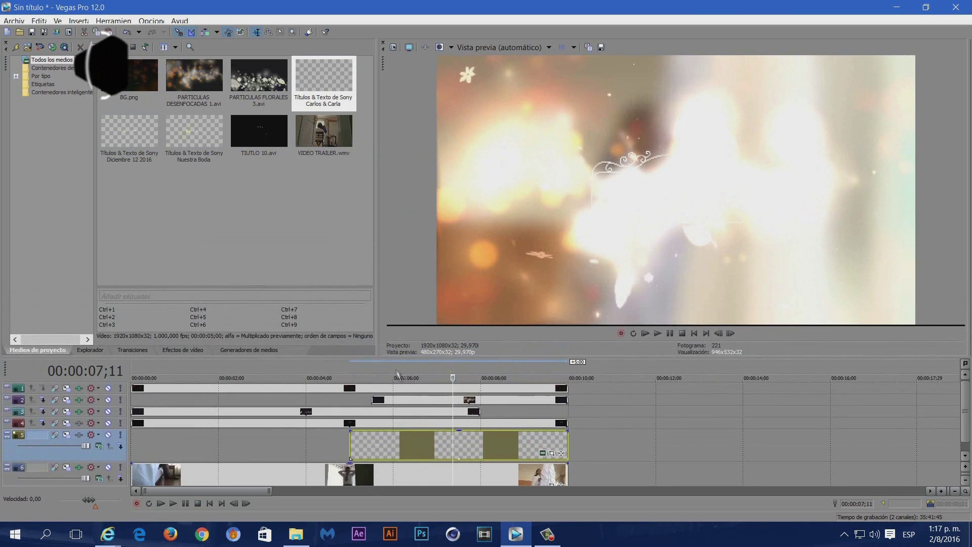
click(190, 369)
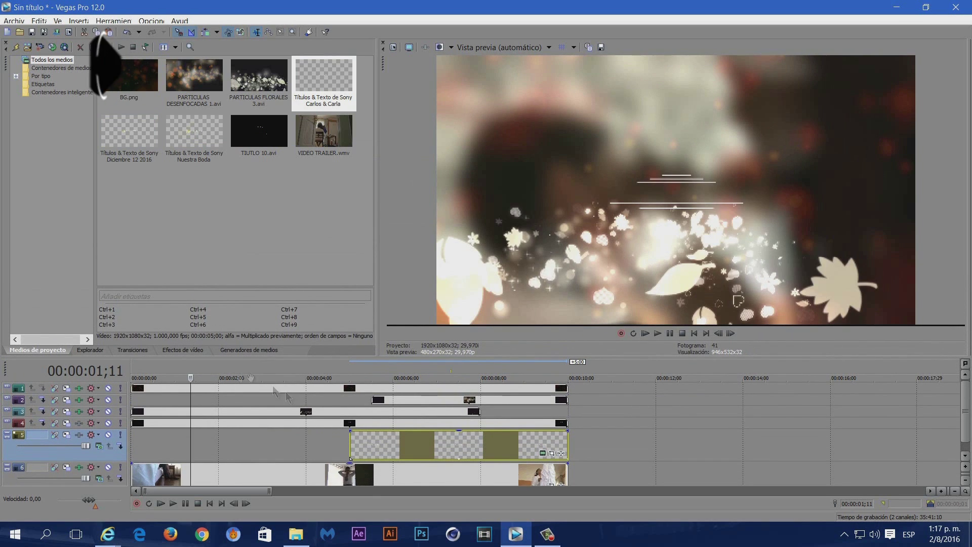
key(space)
click(230, 368)
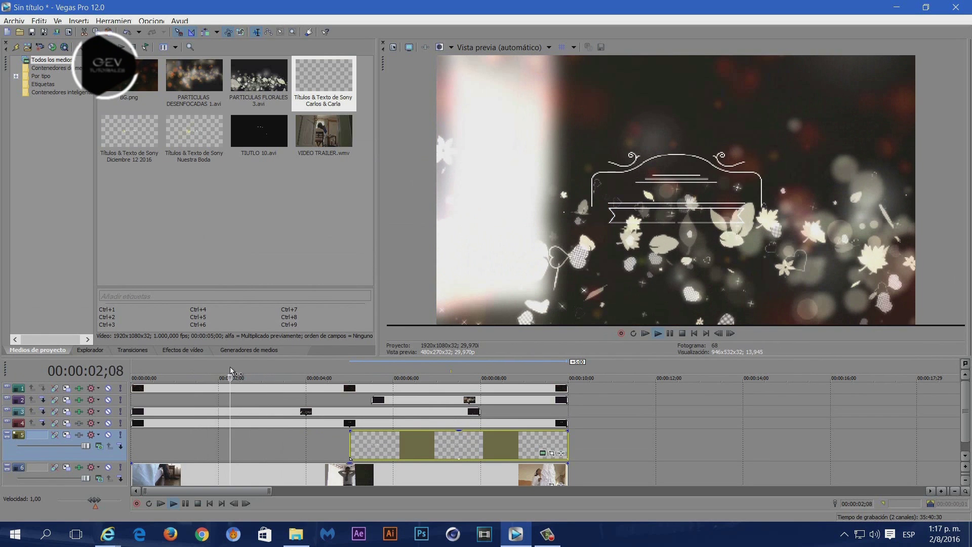
key(space)
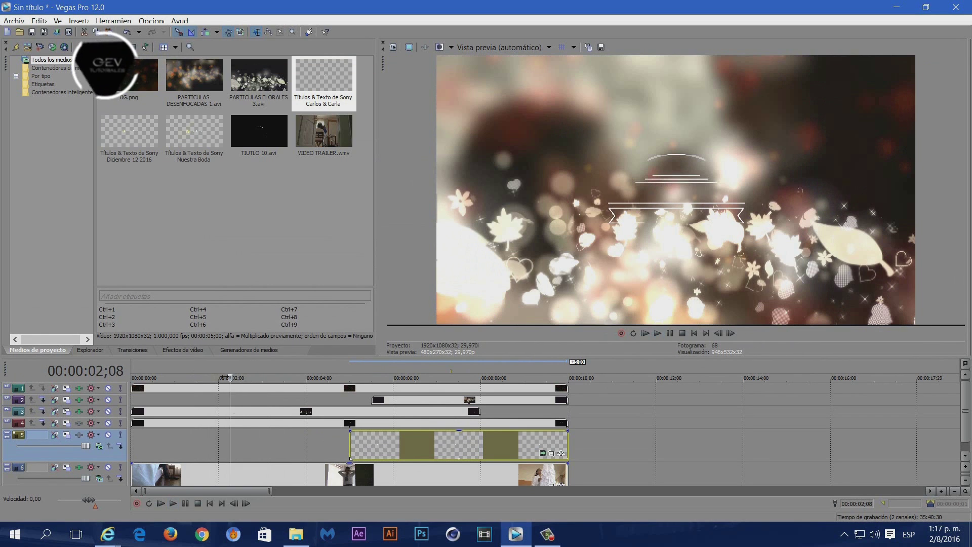
mouse_move(351, 444)
mouse_down()
mouse_move(229, 446)
mouse_move(233, 434)
mouse_move(272, 442)
mouse_up()
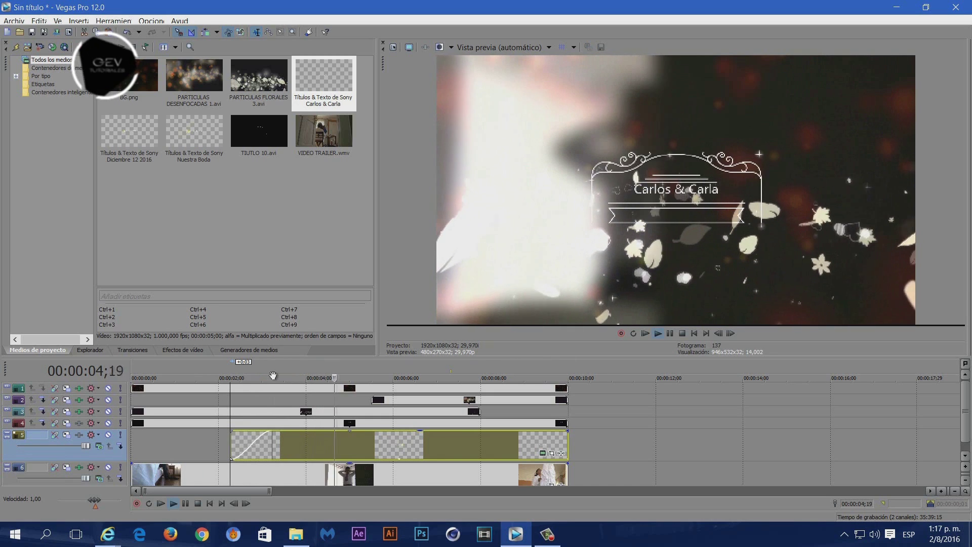
key(space)
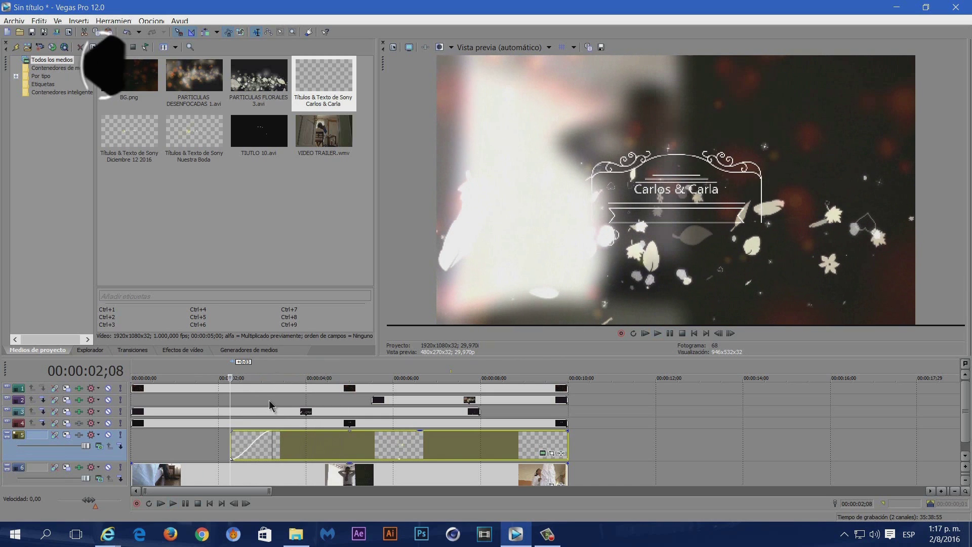
key(space)
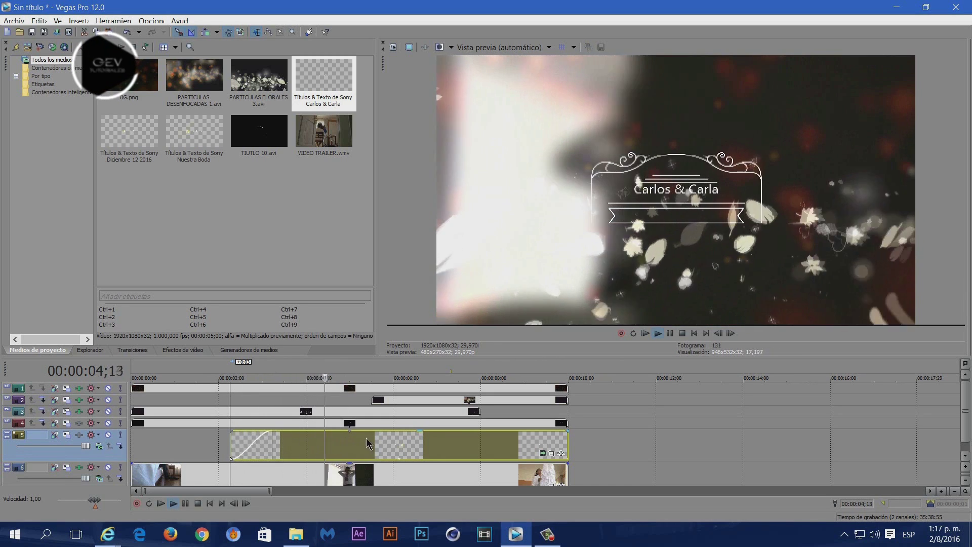
key(space)
- At frame 00:00:05;11, lower the couple's names title into the ornament's ribbon by setting its crop centre Y to 435,0
click(367, 449)
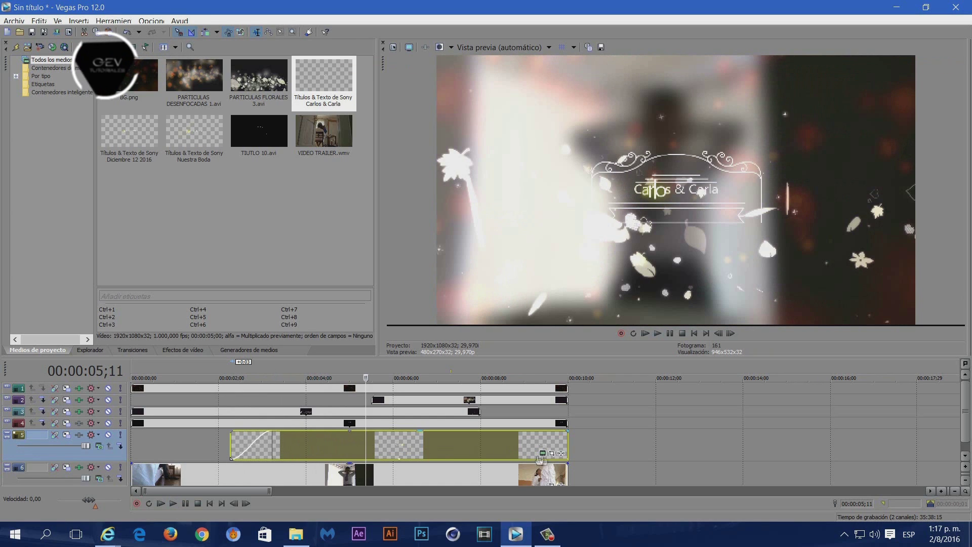
click(552, 454)
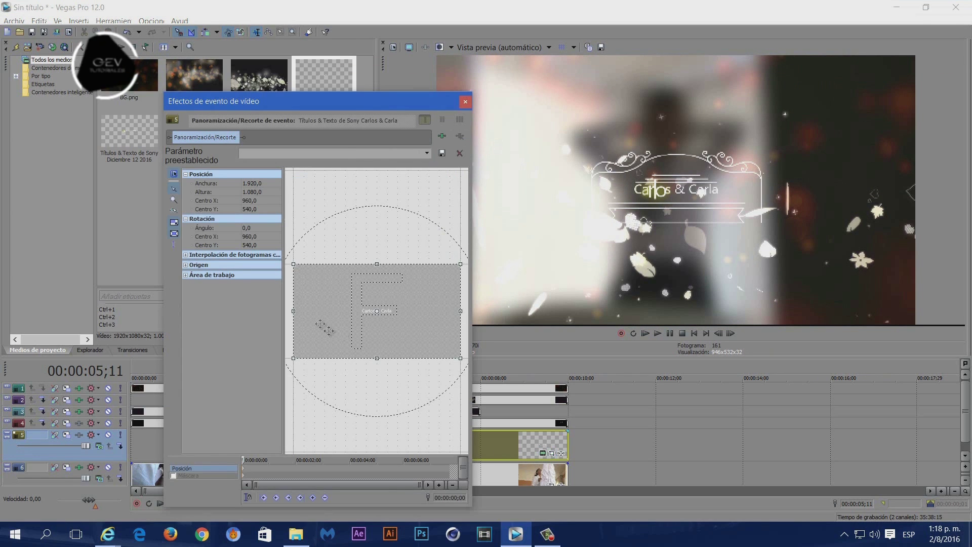
drag(330, 321, 323, 313)
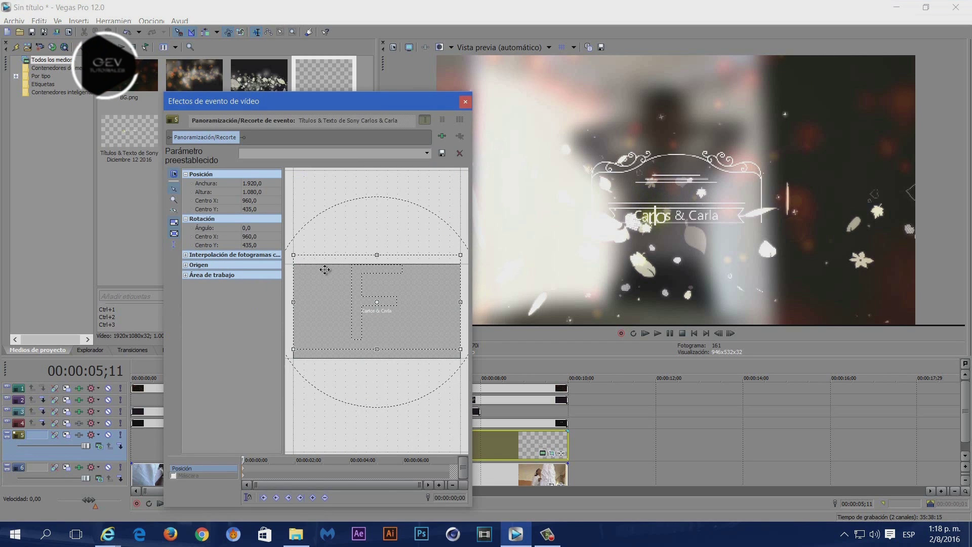
click(466, 102)
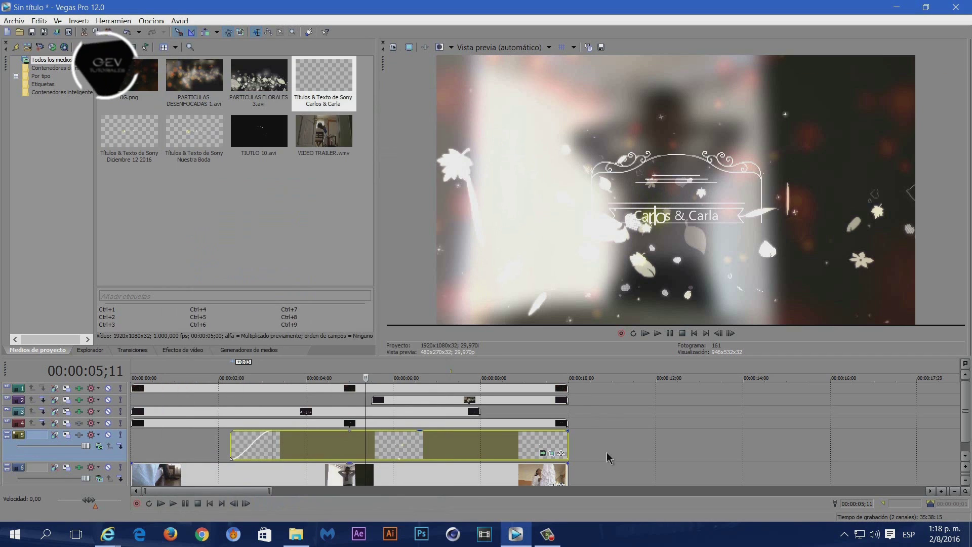
- Place the Nuestra Boda title on a new video track and lower it slightly, with its crop centre Y at 528,3
right_click(581, 450)
click(607, 334)
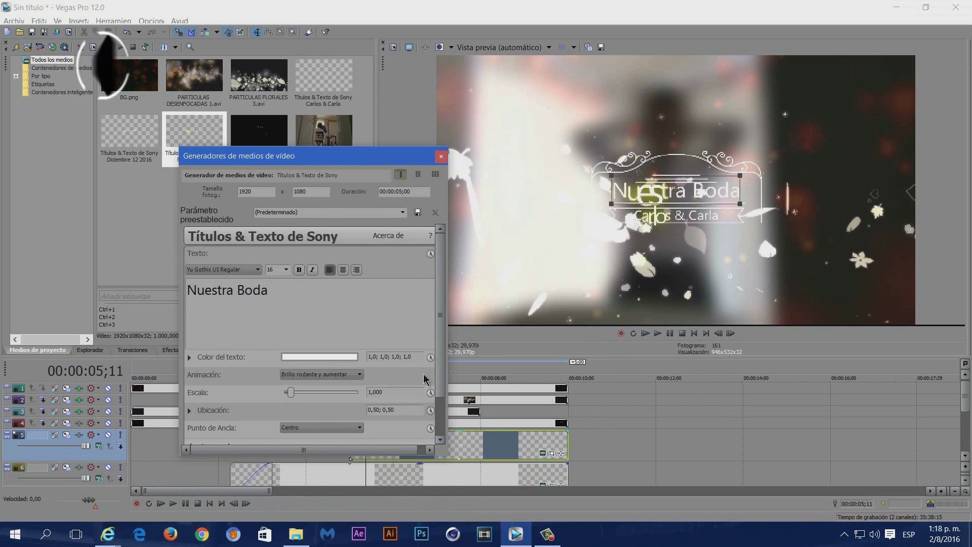
click(440, 159)
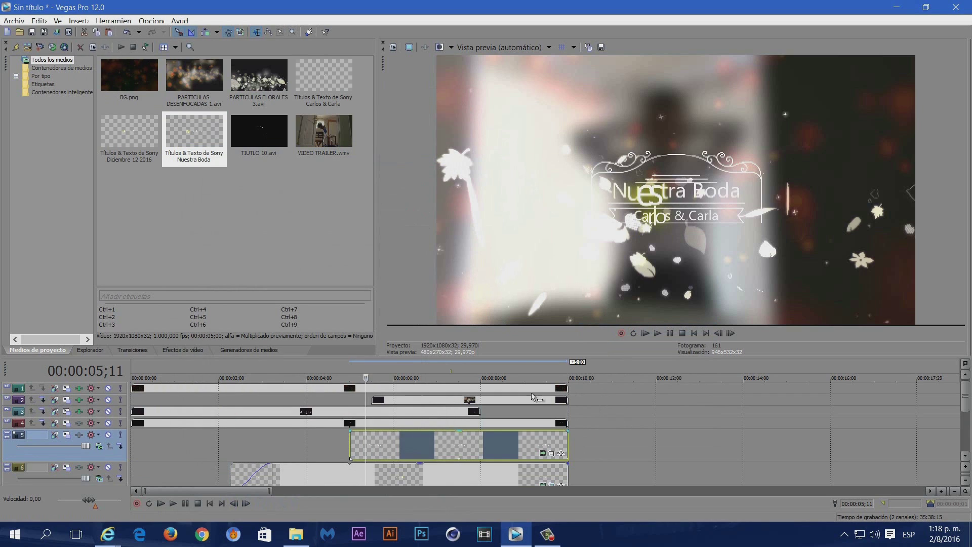
click(554, 454)
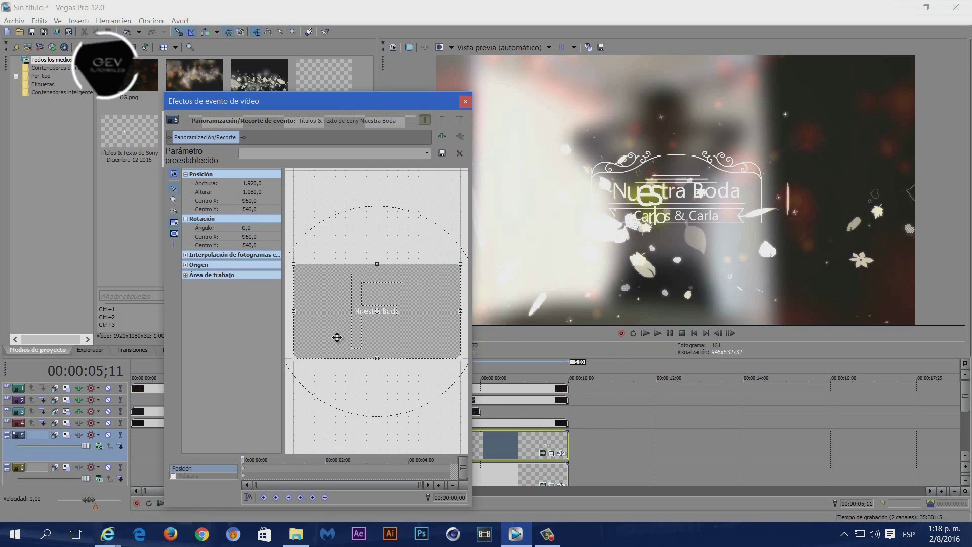
drag(337, 337, 334, 337)
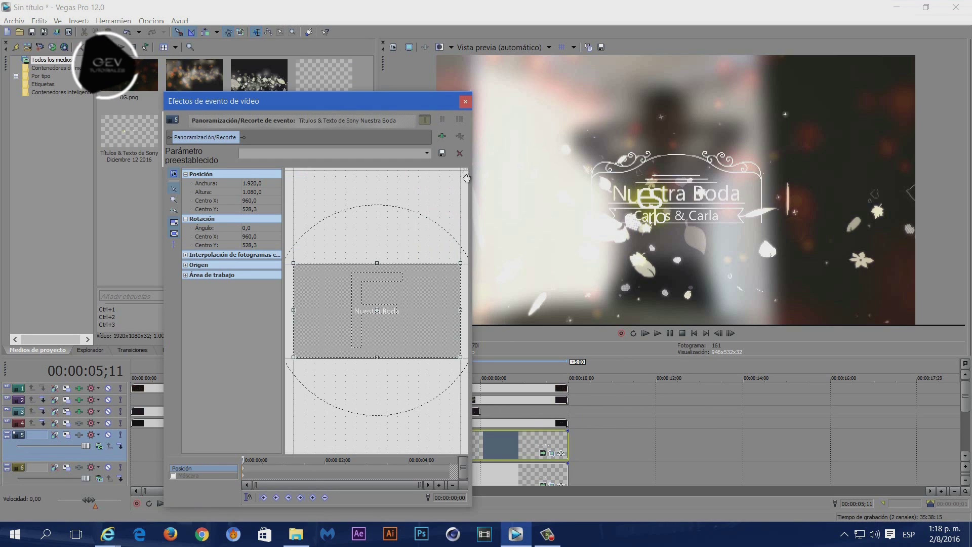
click(465, 103)
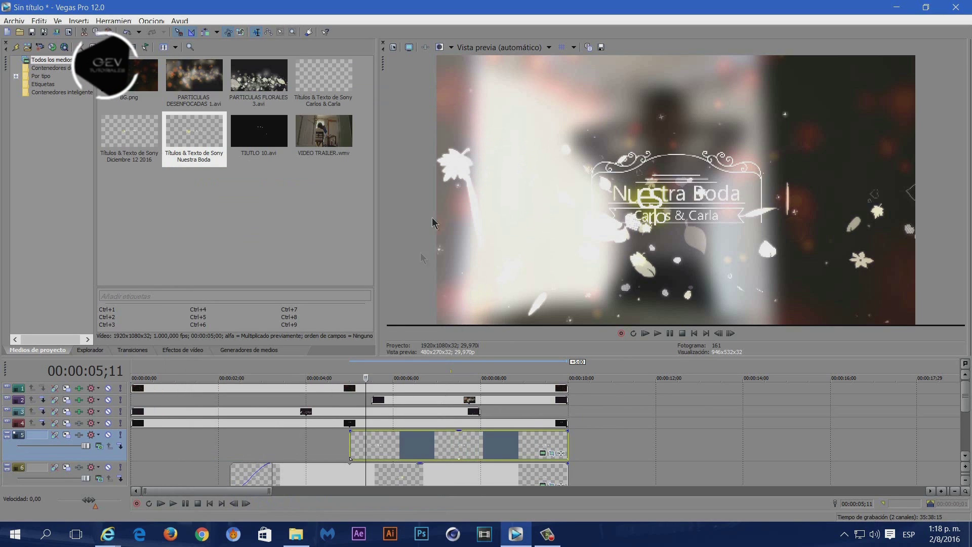
- Retime the Nuestra Boda title to run from about 00:00:01;16 to the other clips' end, with a short fade-in
click(192, 369)
drag(350, 446, 198, 446)
key(ctrl+z)
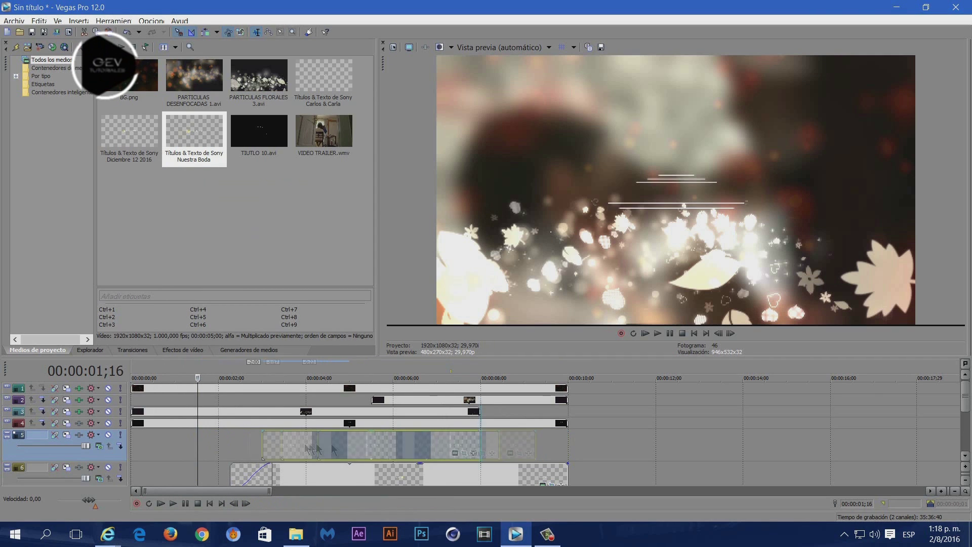
drag(199, 432, 223, 432)
drag(420, 444, 567, 448)
click(189, 374)
key(space)
key(space)
- Insert a new video track and place the Diciembre 12 2016 title on it, starting shortly after the two-second mark
click(585, 449)
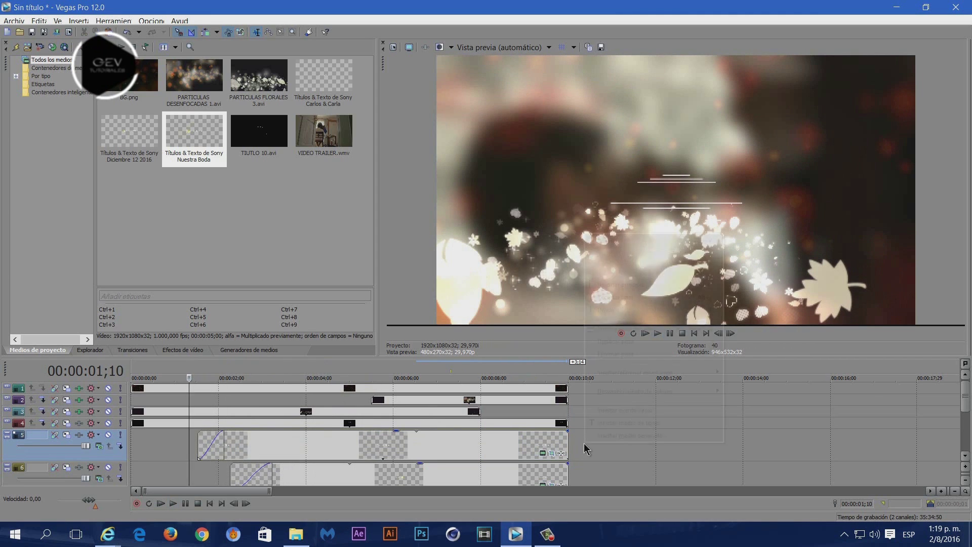
key(Delete)
drag(129, 133, 348, 455)
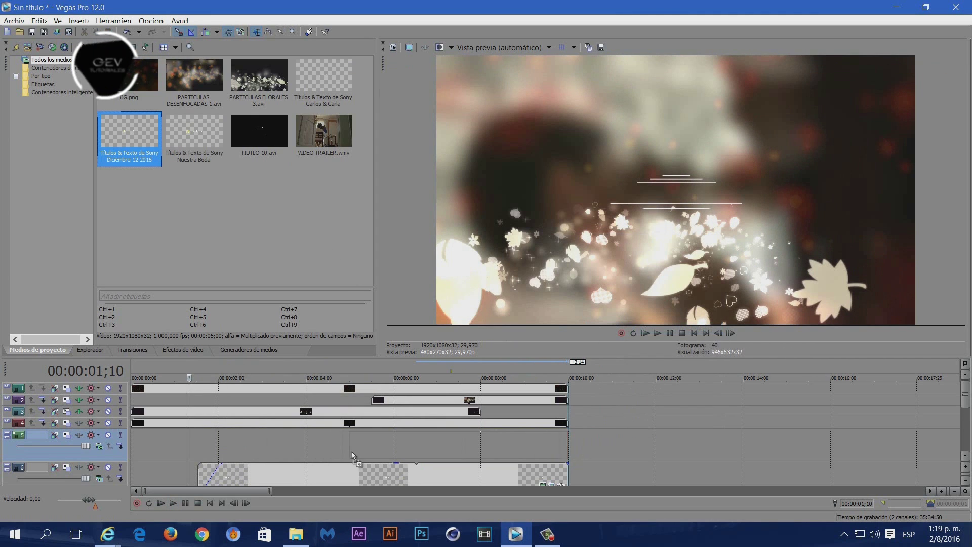
drag(244, 447, 245, 447)
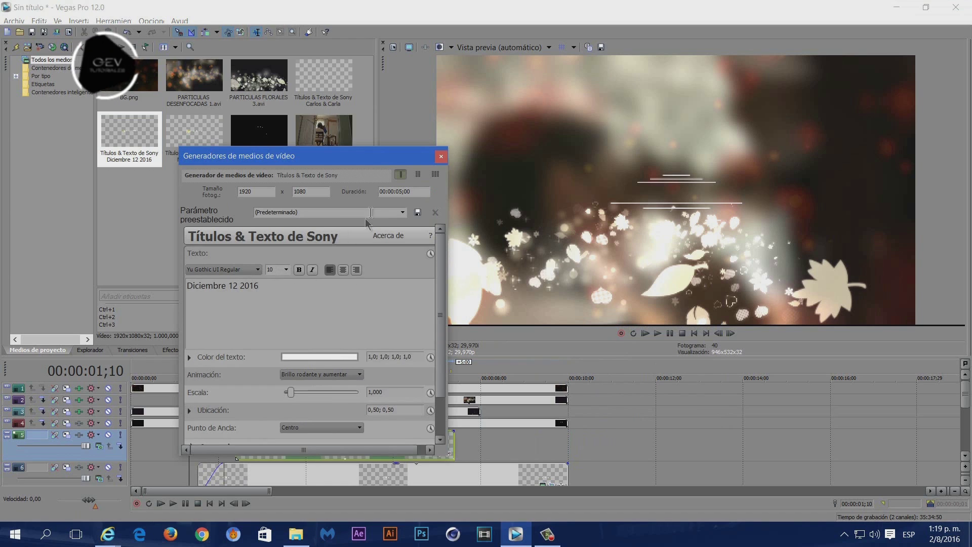
- Change the date title's text to "12 De Diciembre 2016"
key(BackSpace)
key(BackSpace)
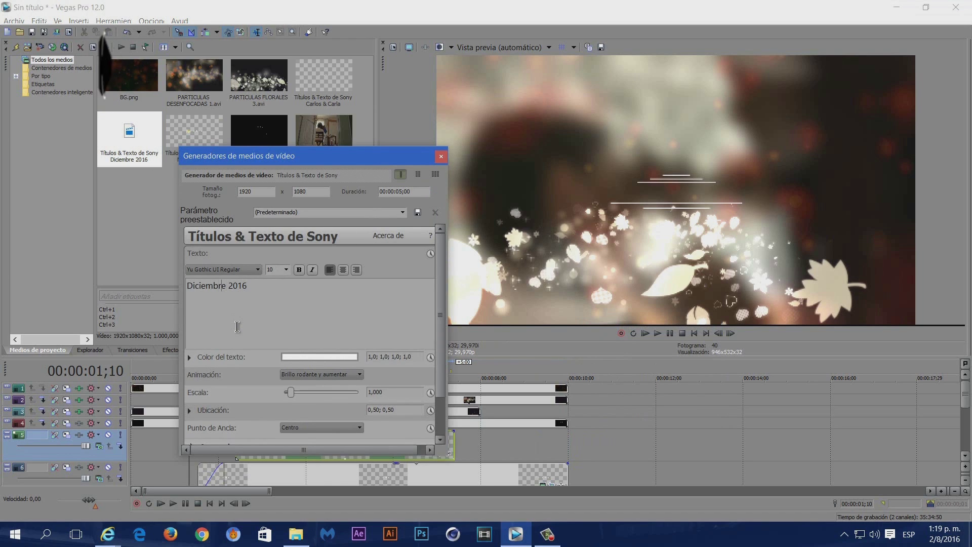
text(12 )
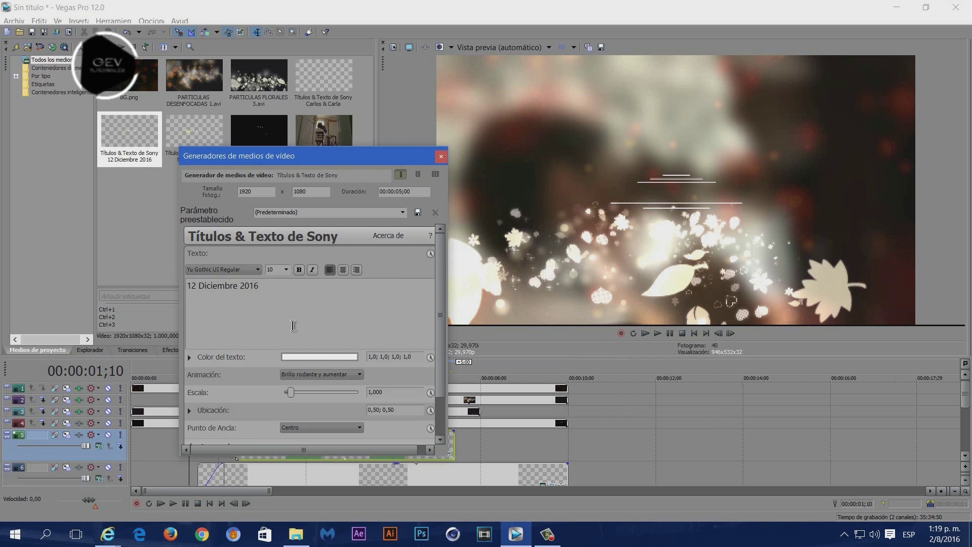
text(De)
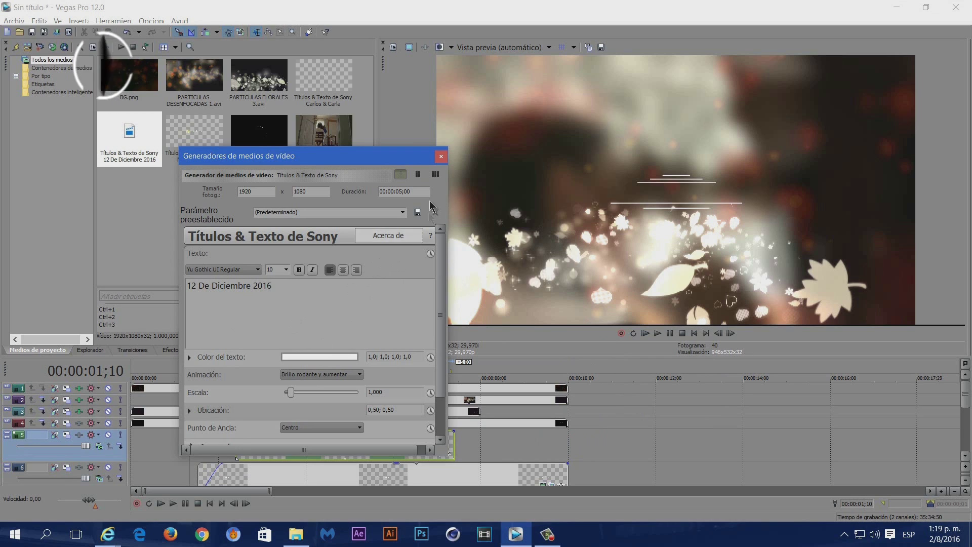
click(440, 156)
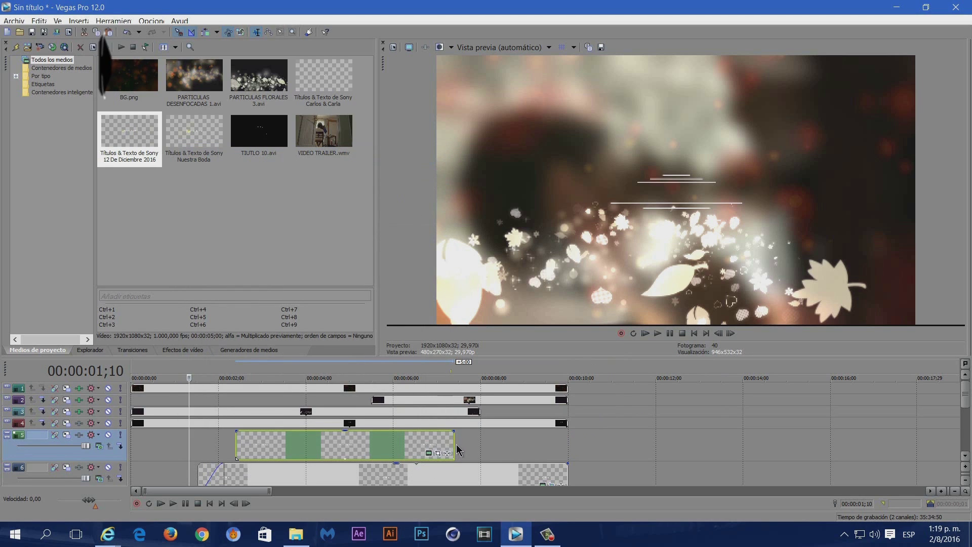
- Extend the date title to the other clips' end and add a short fade-in at its start
drag(455, 443, 568, 443)
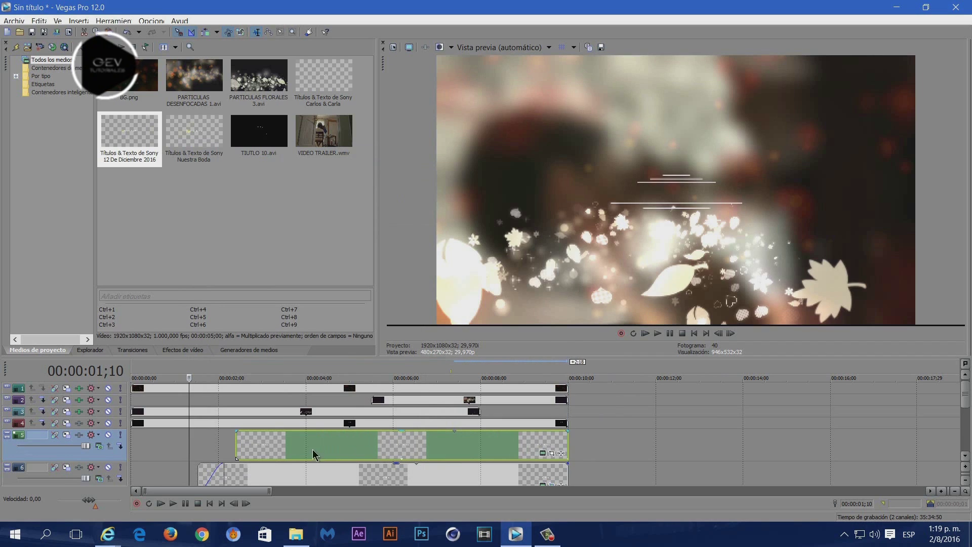
drag(233, 430, 260, 430)
- Raise the date title above the ornamental frame, with its crop centre Y at 732,5, and check it at other timeline frames
drag(313, 372, 363, 371)
click(552, 452)
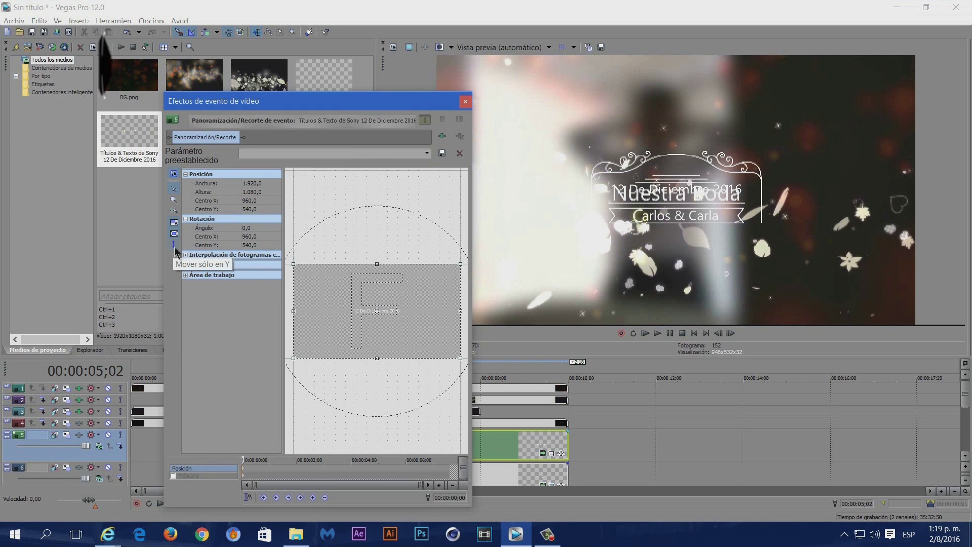
drag(344, 296, 337, 312)
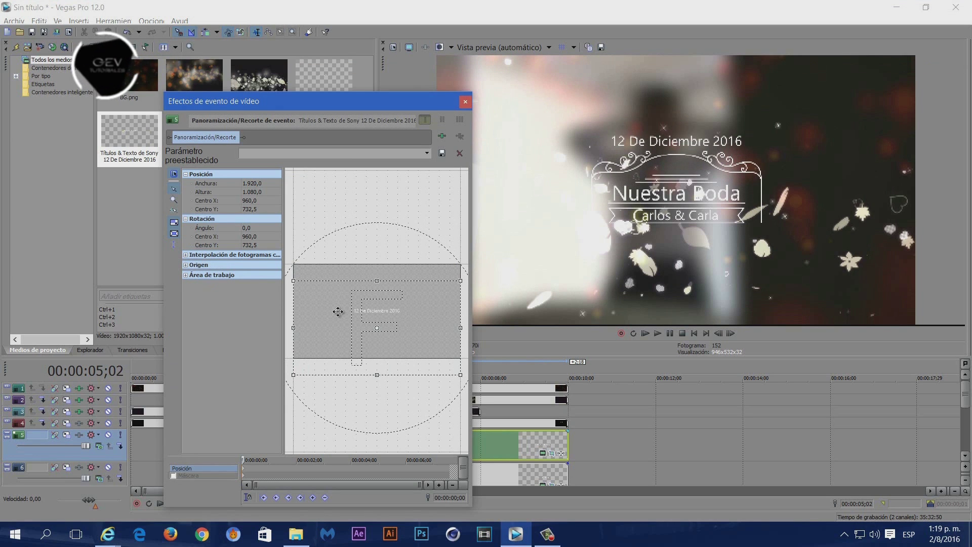
click(465, 102)
click(172, 370)
click(322, 371)
click(369, 372)
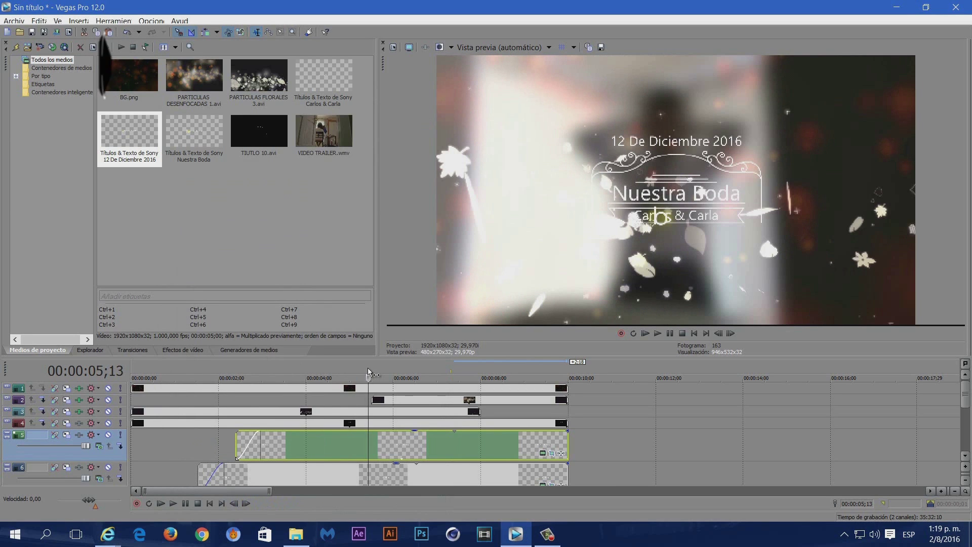
- Add the OEV DORADO filter package from Paquetes de filtros to the video output effects
click(408, 47)
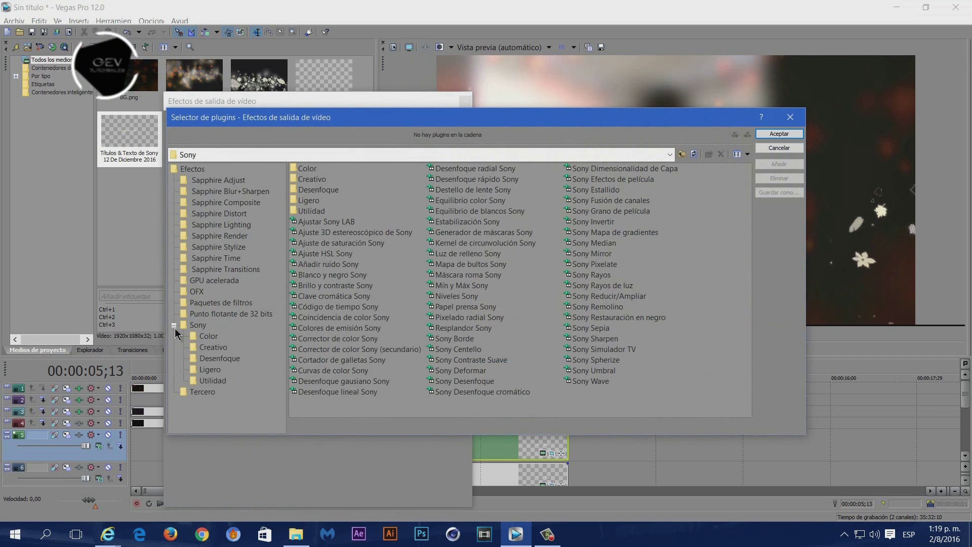
click(174, 325)
click(174, 326)
click(174, 325)
click(221, 302)
click(493, 212)
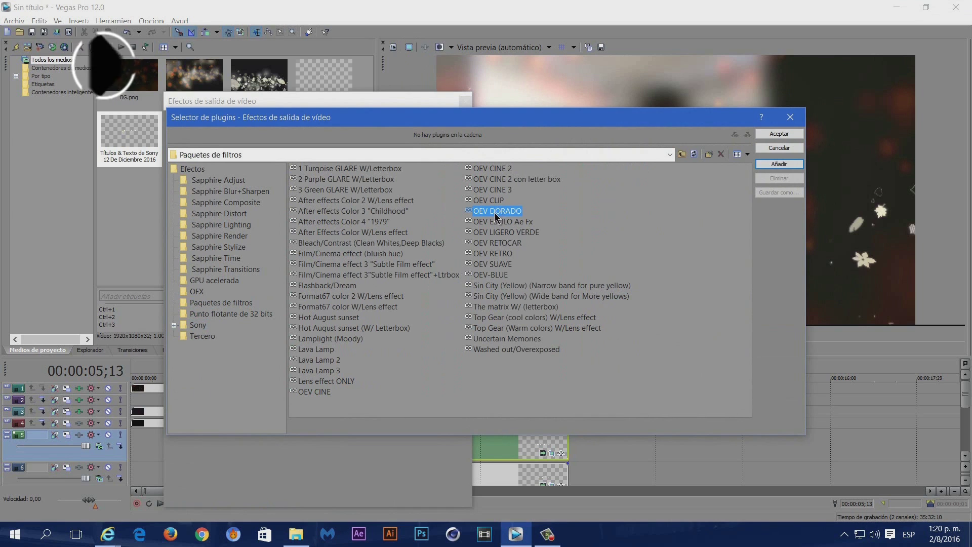
click(767, 164)
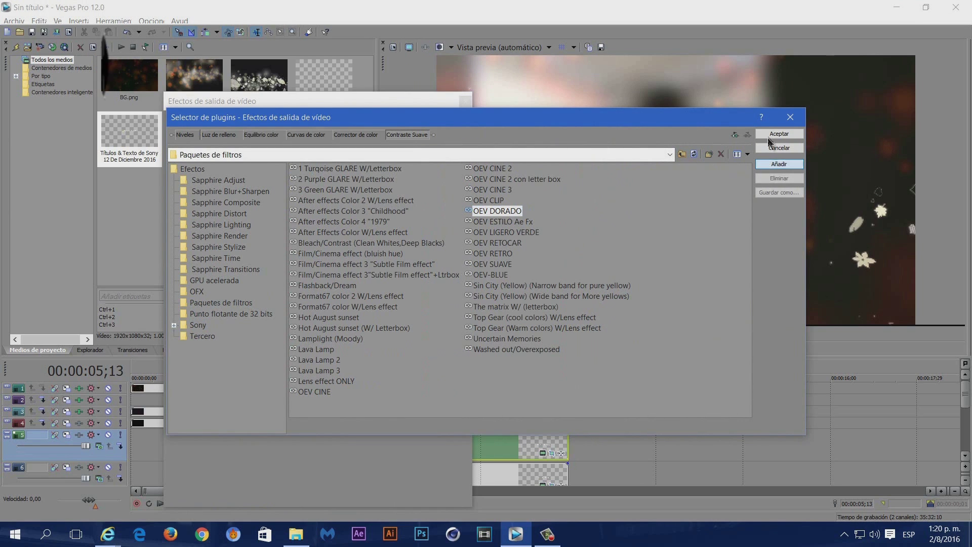
click(768, 129)
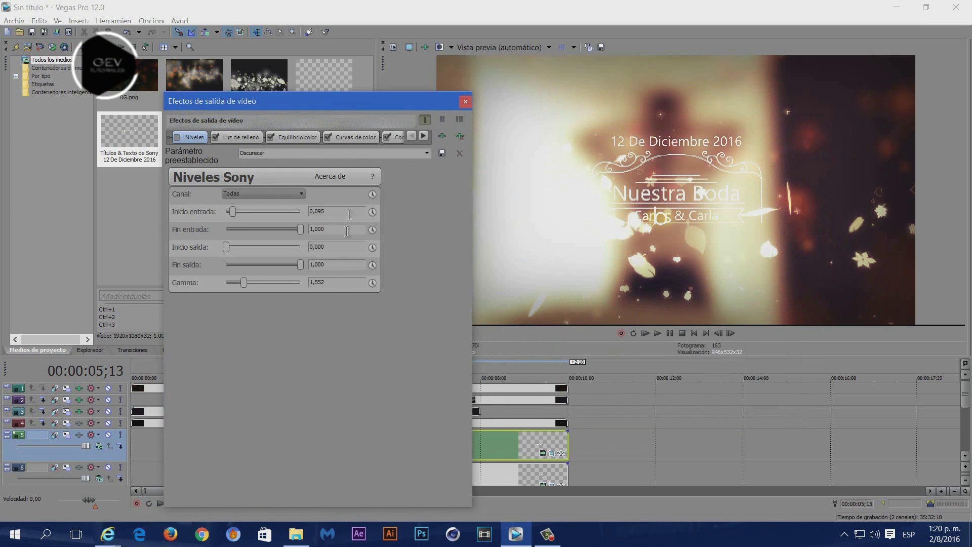
click(465, 101)
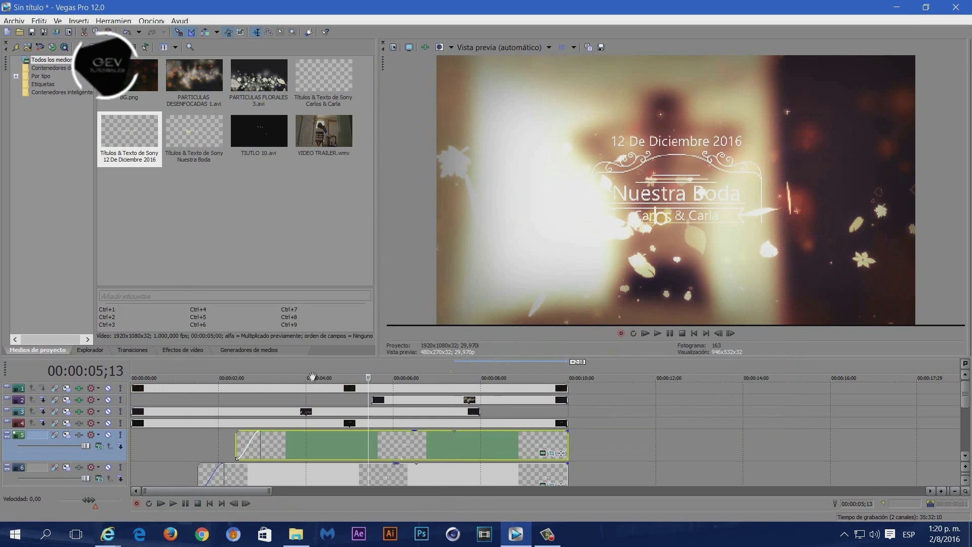
- Play the intro with the golden filter, using a loop region that spans all the clips
key(space)
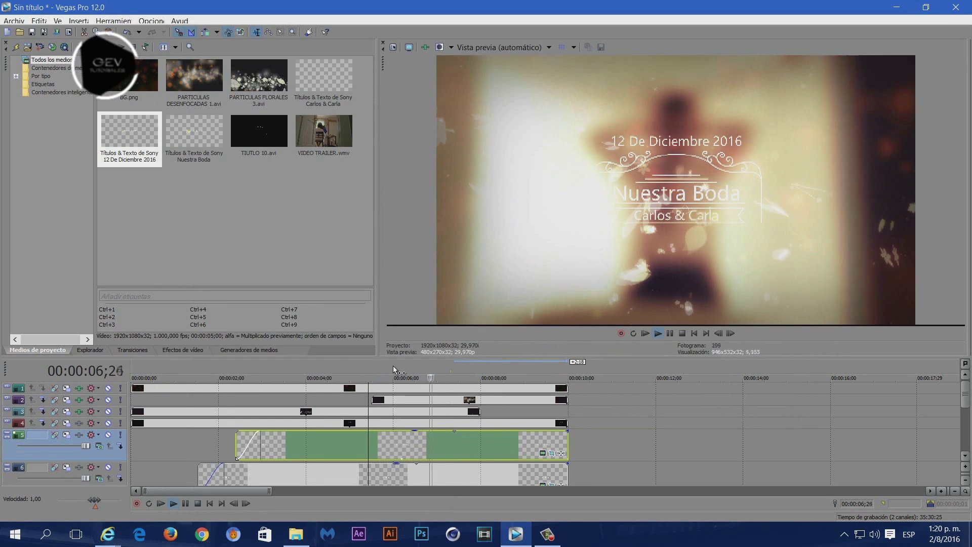
double_click(392, 366)
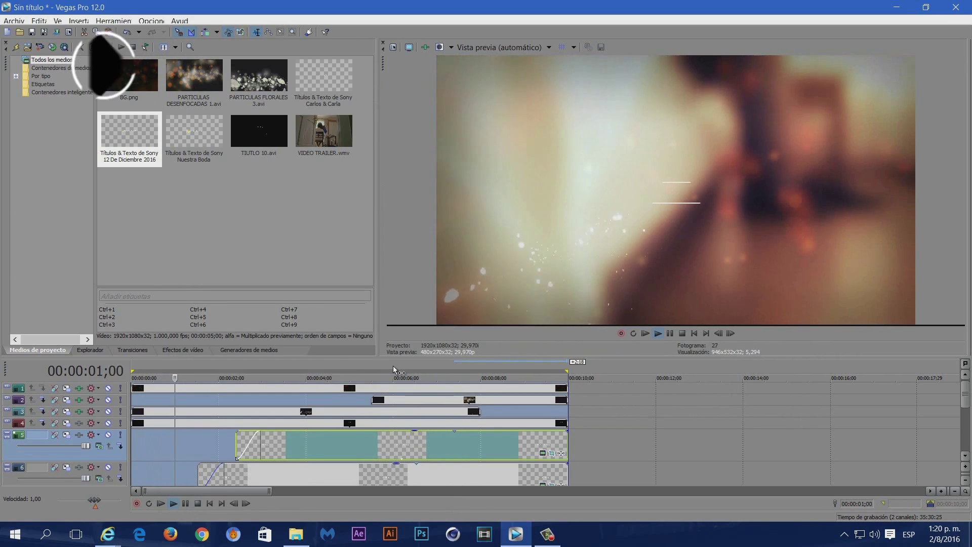